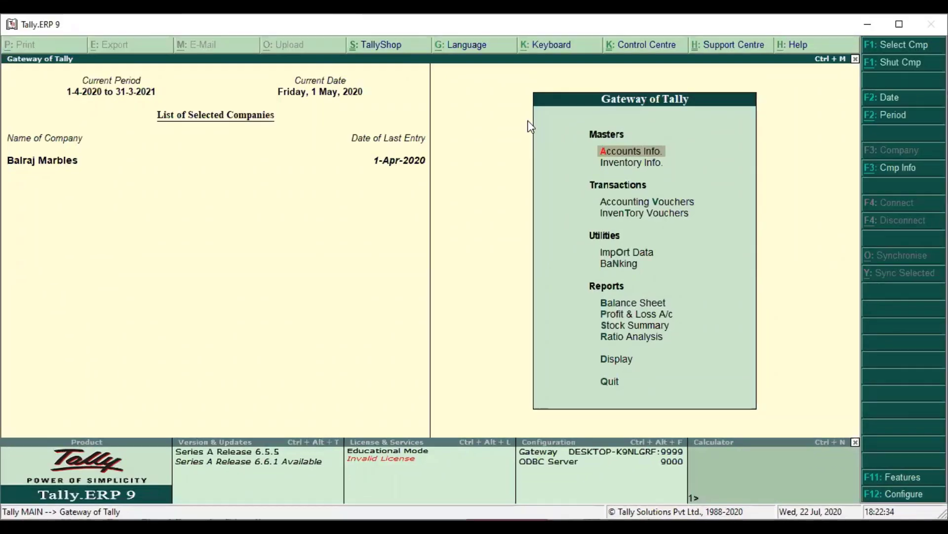
# Step: Review the Day Book and its LOAN FROM BAJAJ FINANCE receipt voucher, and return to the Gateway of Tally
pyautogui.press('d')
pyautogui.press('d')
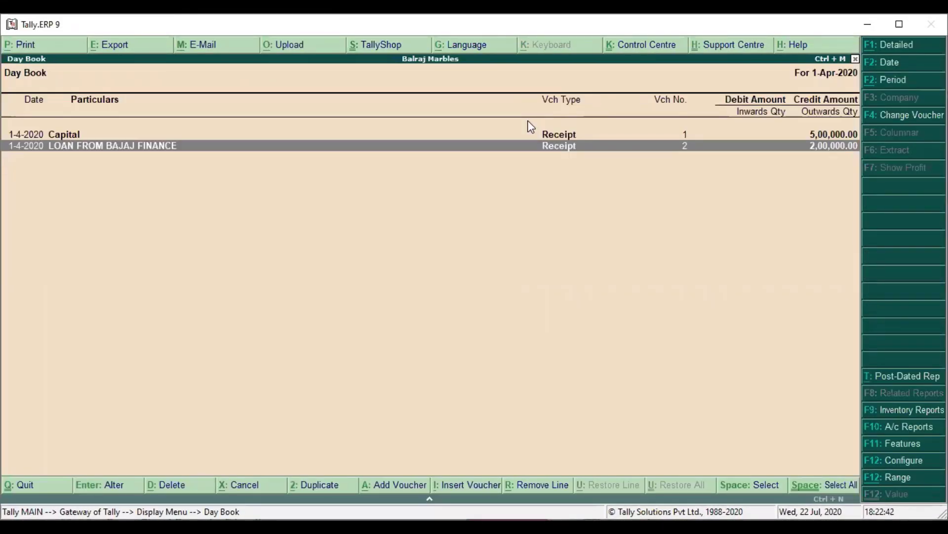
pyautogui.press('Return')
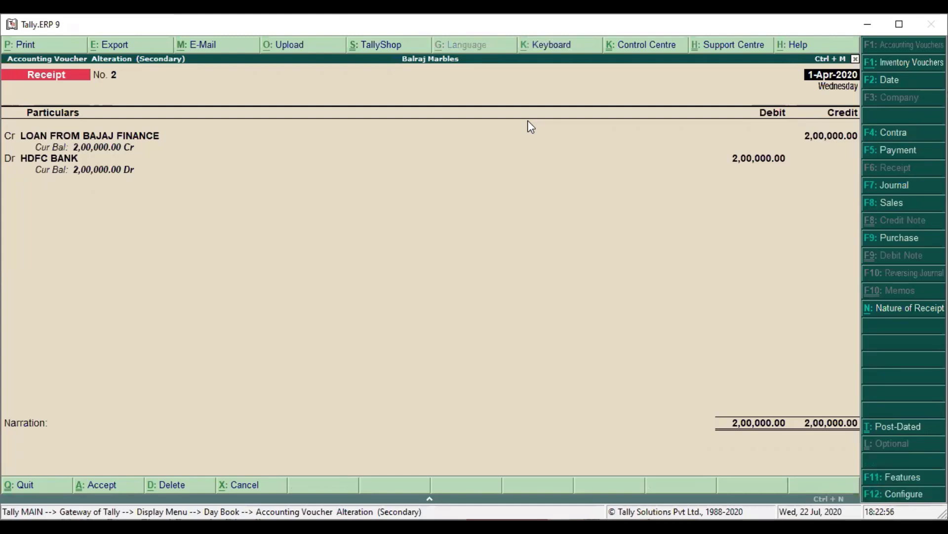
pyautogui.press('Escape')
pyautogui.press('Escape')
pyautogui.press('Escape')
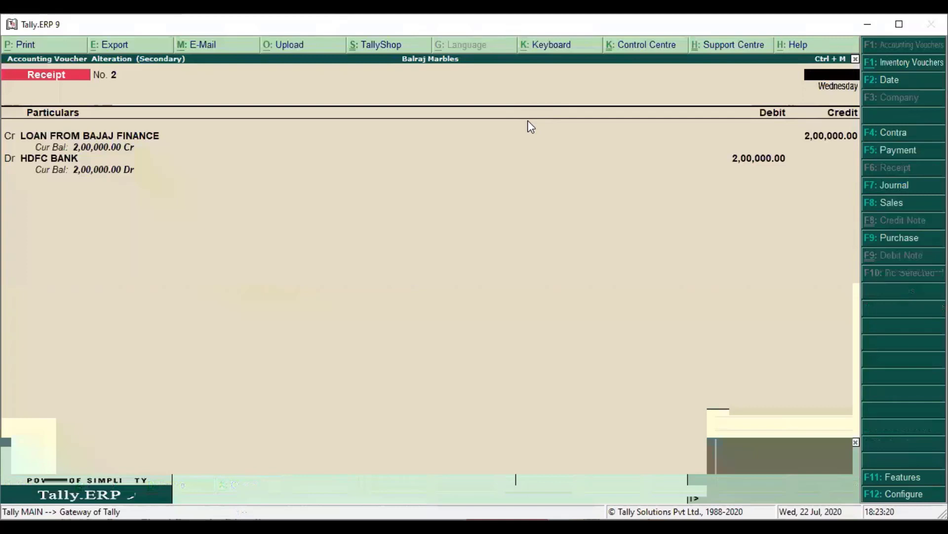
pyautogui.press('Escape')
pyautogui.press('Escape')
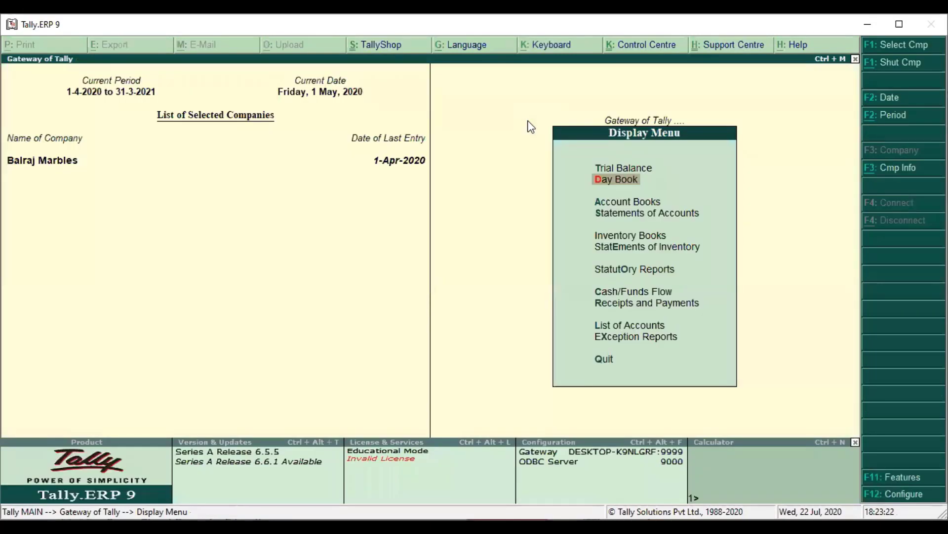
pyautogui.press('Escape')
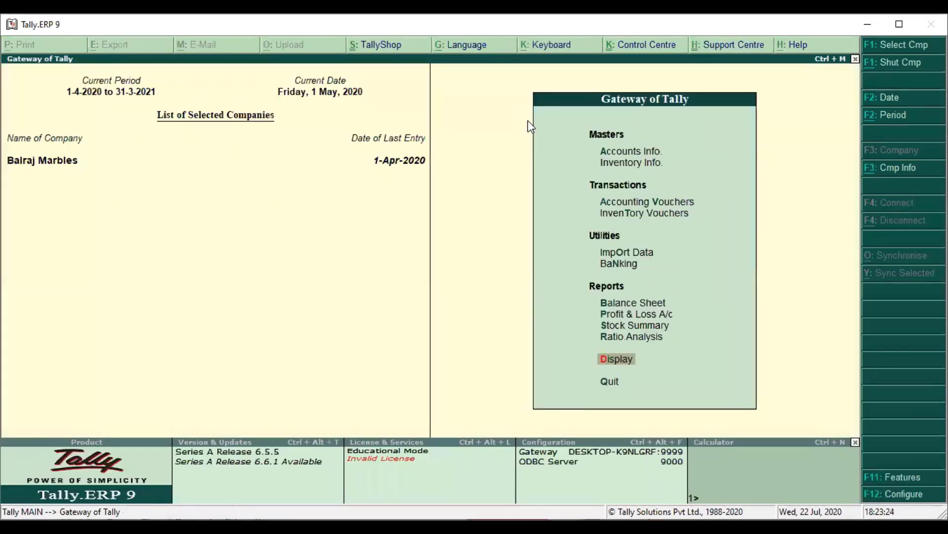
# Step: Start a new payment voucher in Accounting Vouchers
pyautogui.press('Down')
pyautogui.press('Down')
pyautogui.press('Down')
pyautogui.press('Down')
pyautogui.press('Down')
pyautogui.press('Up')
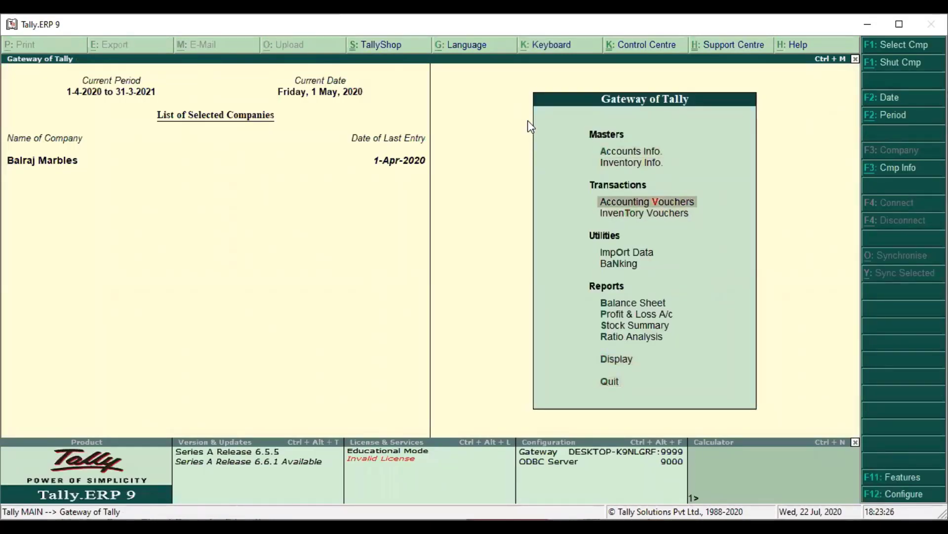
pyautogui.press('Return')
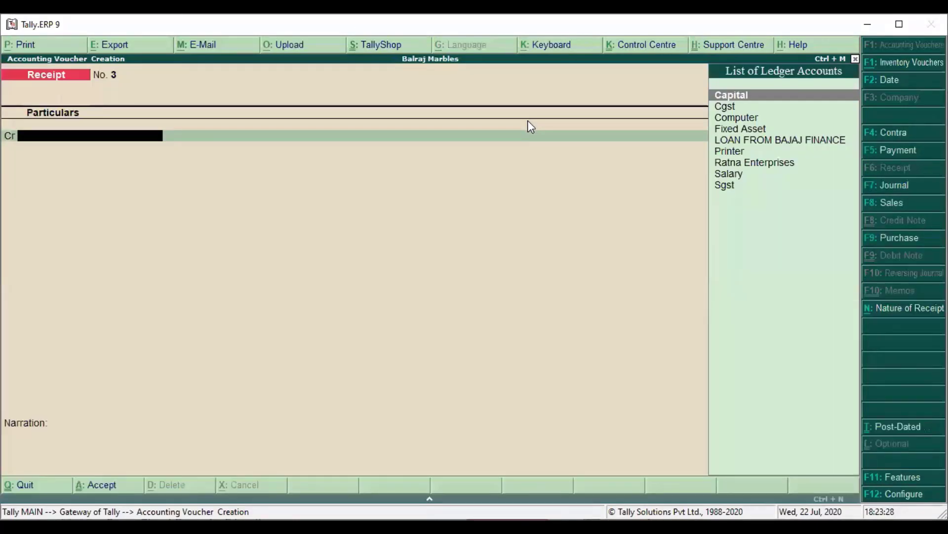
pyautogui.press('F5')
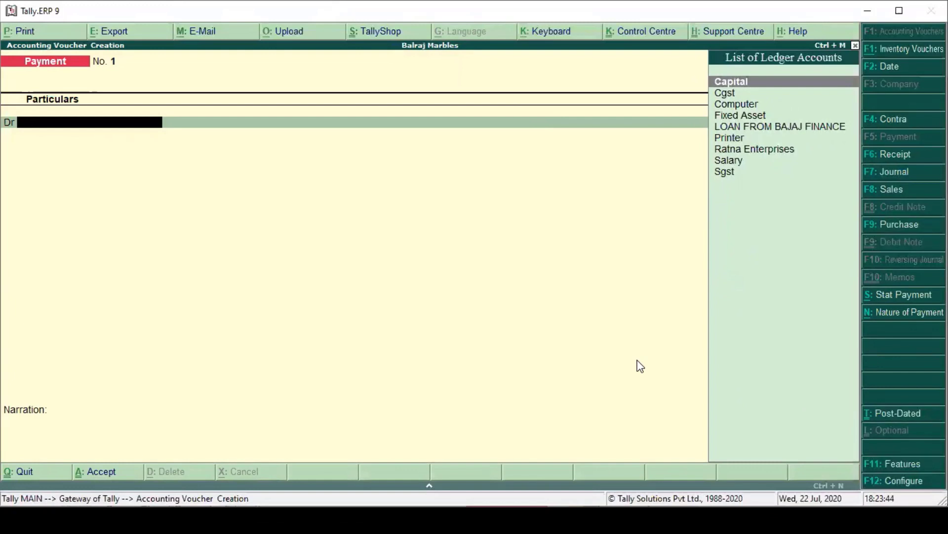
# Step: Mark the payment voucher as post-dated and set its voucher date to 1-5-2020
pyautogui.hotkey('ctrl', 't')
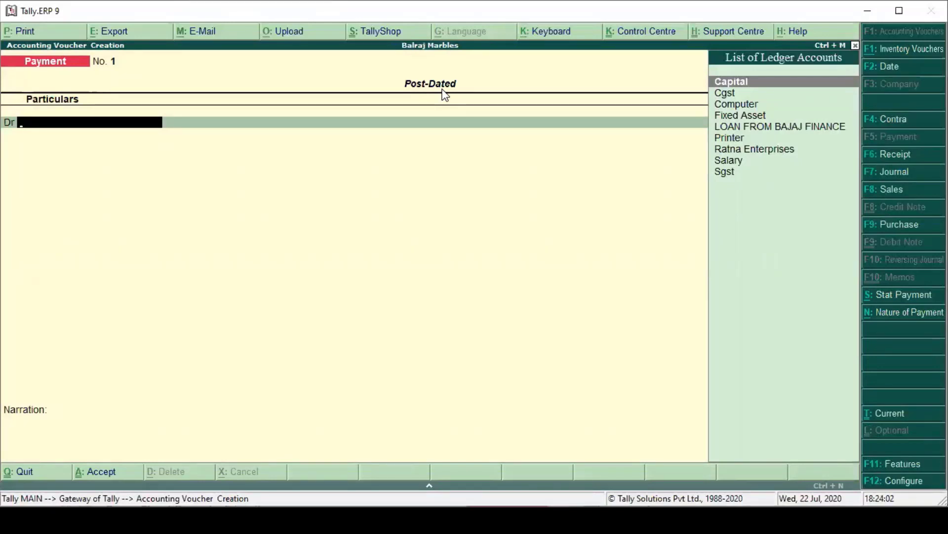
pyautogui.press('F2')
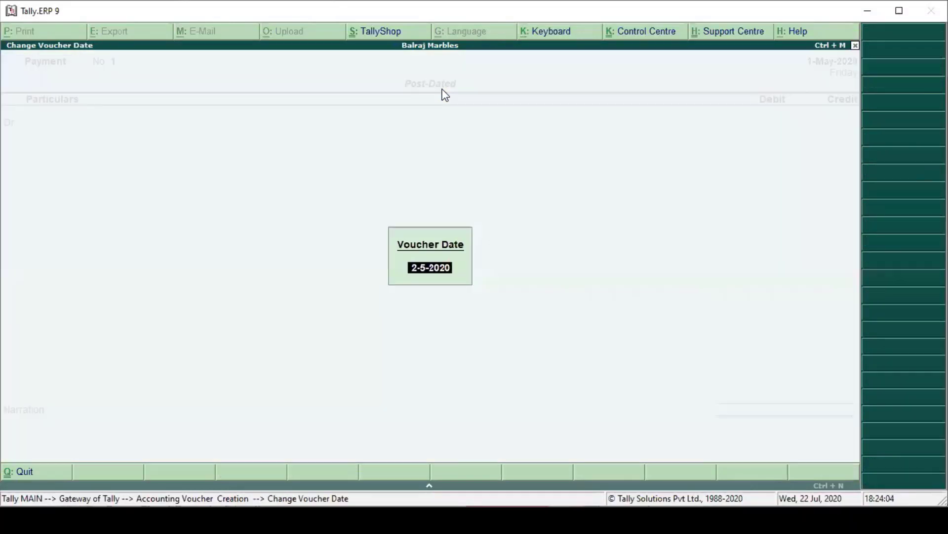
pyautogui.write('1-5')
pyautogui.press('Return')
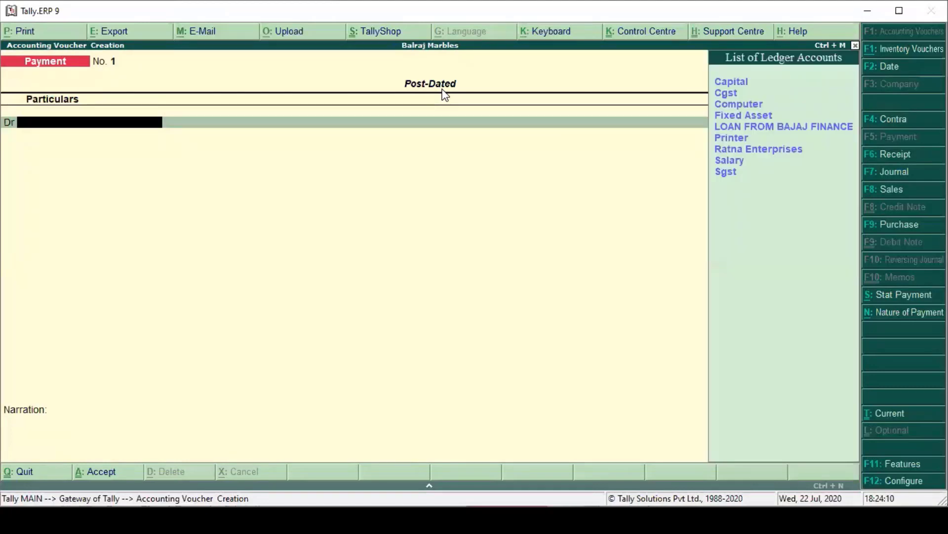
# Step: Debit the LOAN FROM BAJAJ FINANCE ledger with 10,000
pyautogui.press('Down')
pyautogui.press('Down')
pyautogui.press('Down')
pyautogui.press('Down')
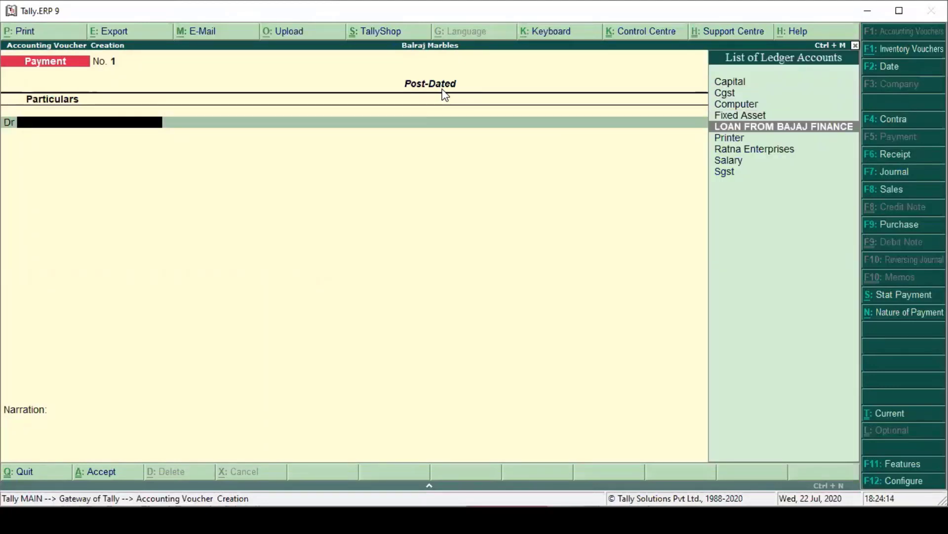
pyautogui.press('Return')
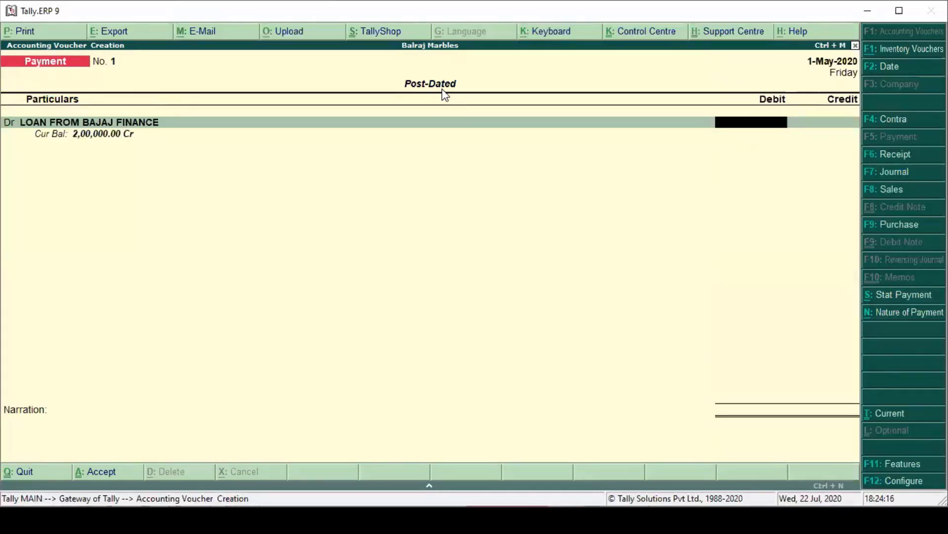
pyautogui.write('10')
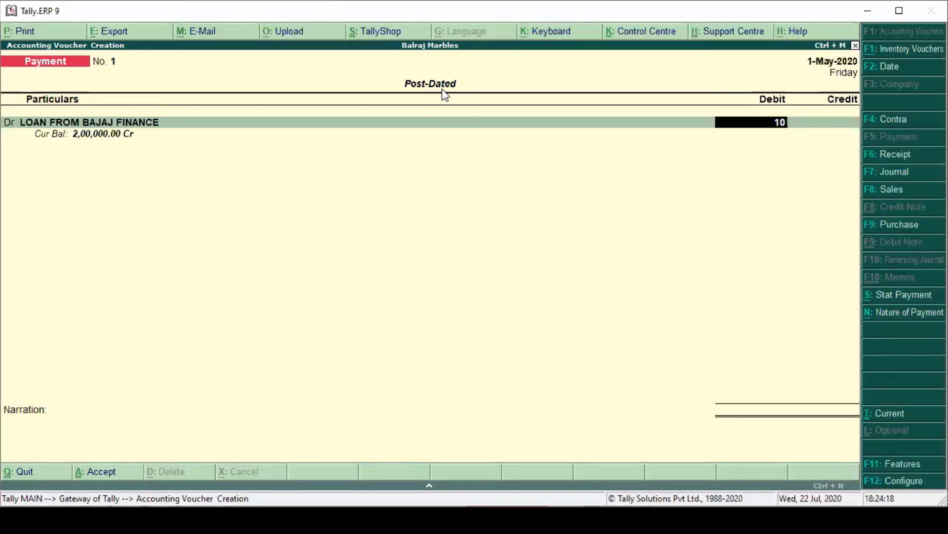
pyautogui.write('000')
pyautogui.press('Return')
# Step: Credit the HDFC BANK ledger with 10,000 and open its bank allocations
pyautogui.press('Return')
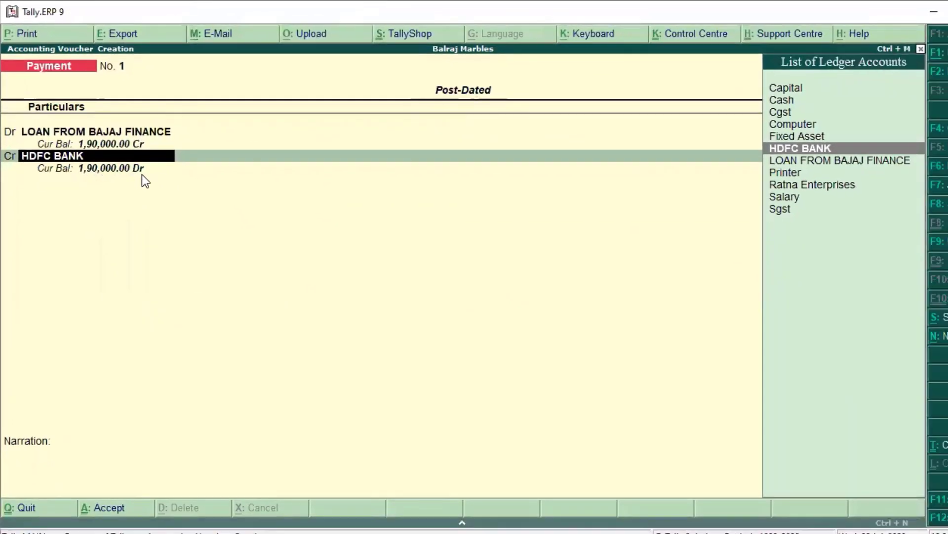
pyautogui.press('Return')
pyautogui.press('Return')
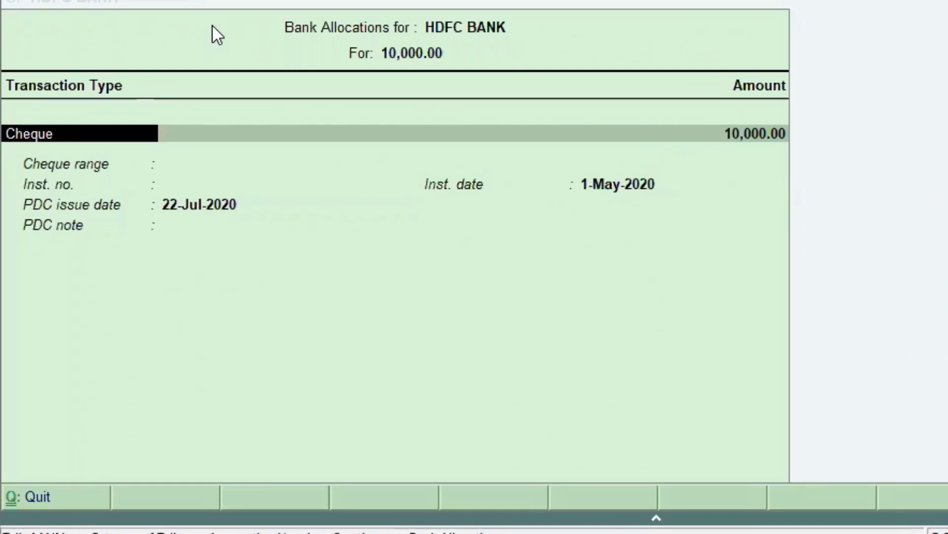
# Step: Allocate the 10,000 as a cheque with instrument number 876546, keeping the instrument date 1-May-2020
pyautogui.press('Return')
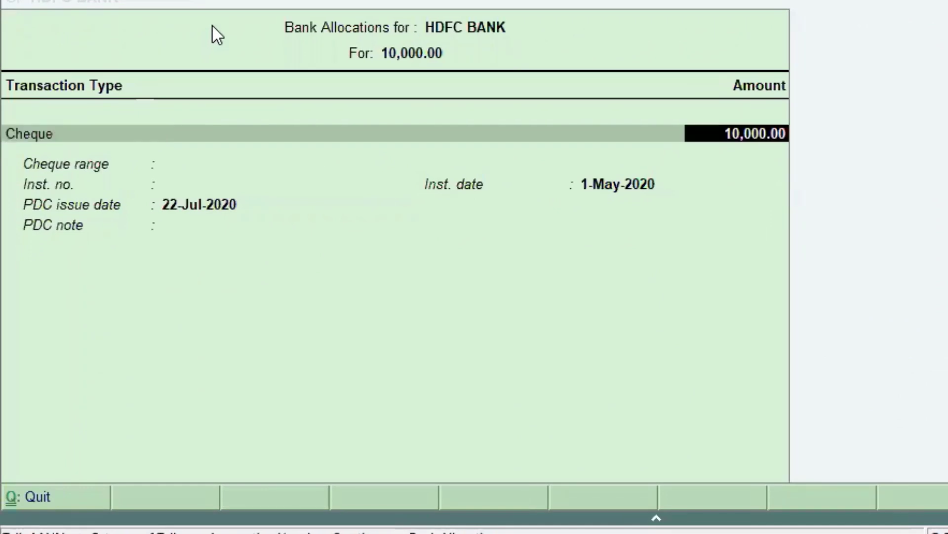
pyautogui.press('Return')
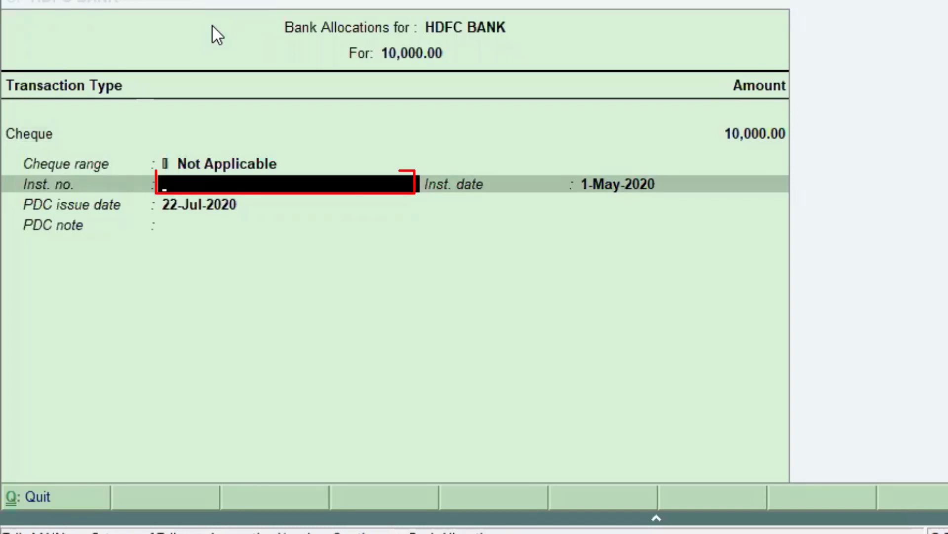
pyautogui.write('876546')
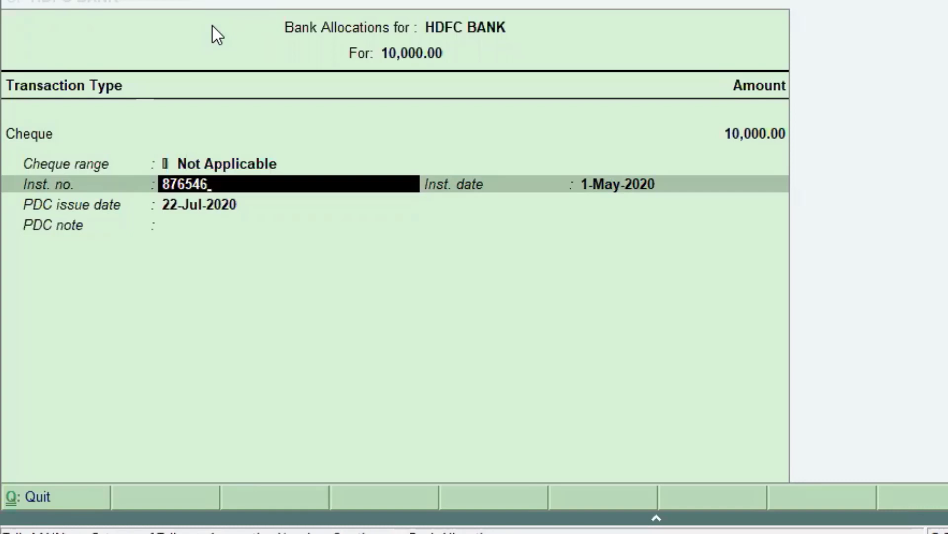
pyautogui.press('Return')
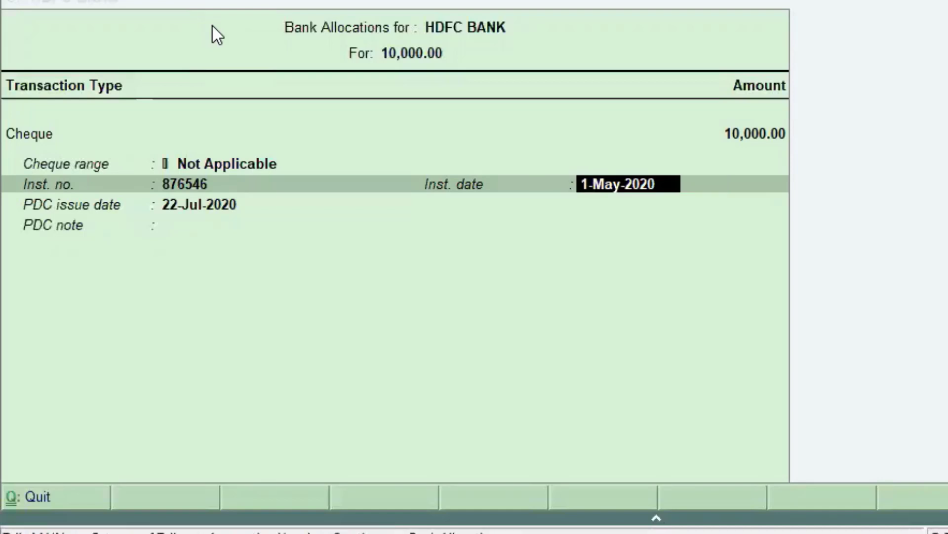
pyautogui.press('Return')
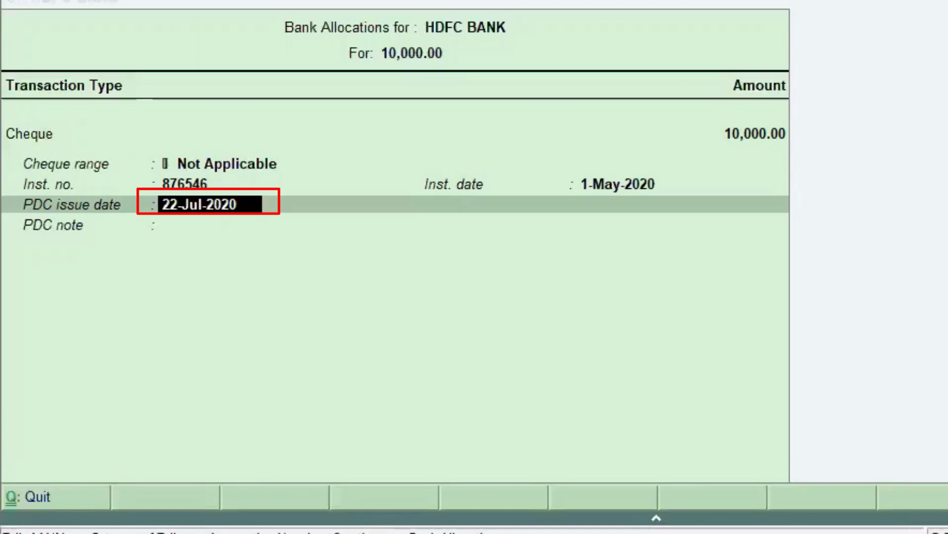
# Step: Set the PDC issue date to 1-4-2020, leave the PDC note blank, and save the payment voucher
pyautogui.write('1')
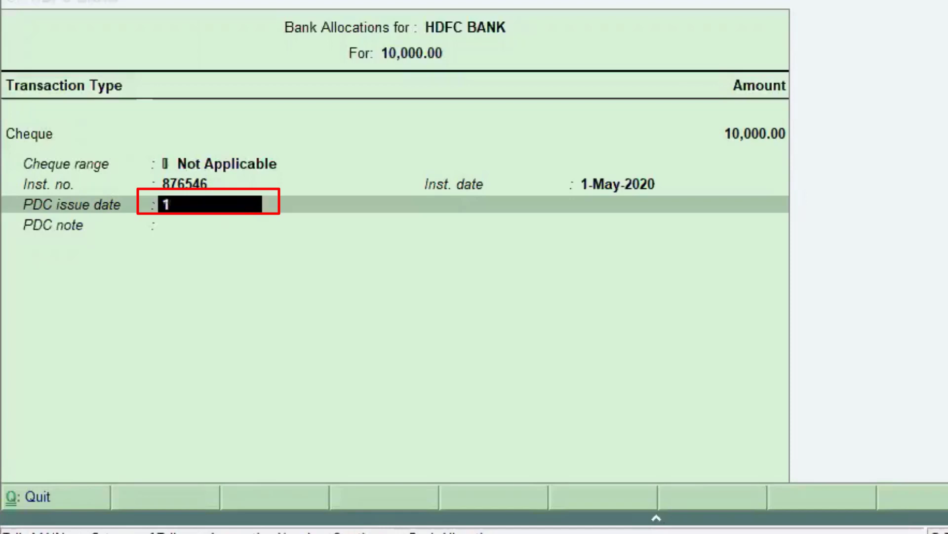
pyautogui.write('-4-2')
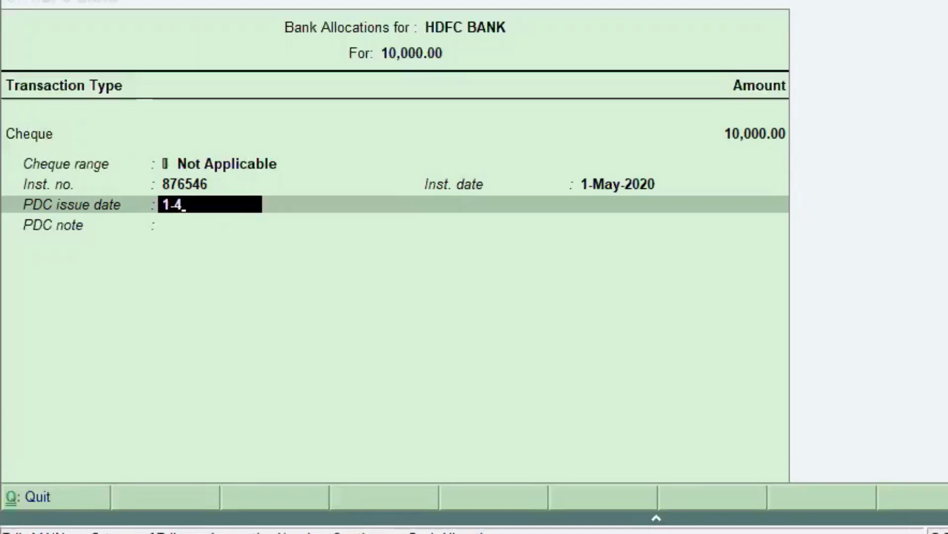
pyautogui.write('020')
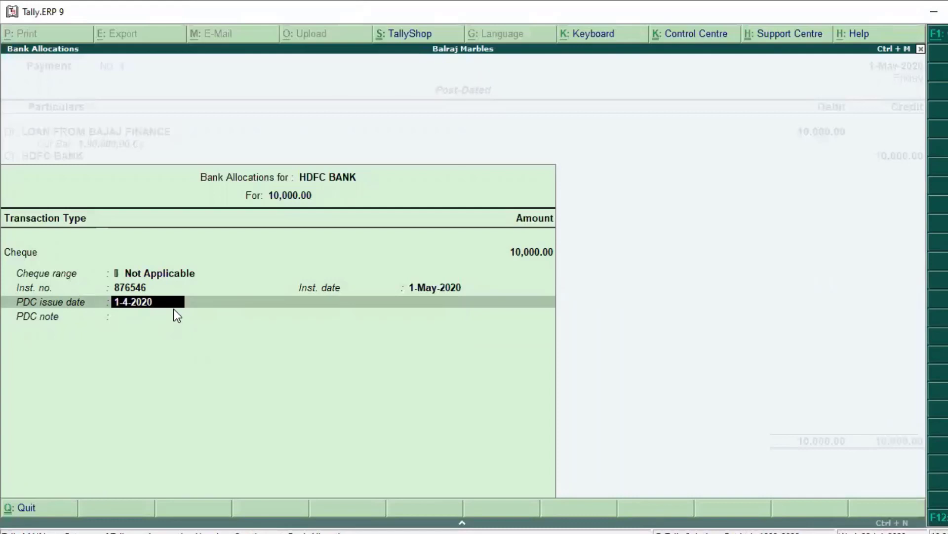
pyautogui.press('Return')
pyautogui.press('Return')
pyautogui.press('Return')
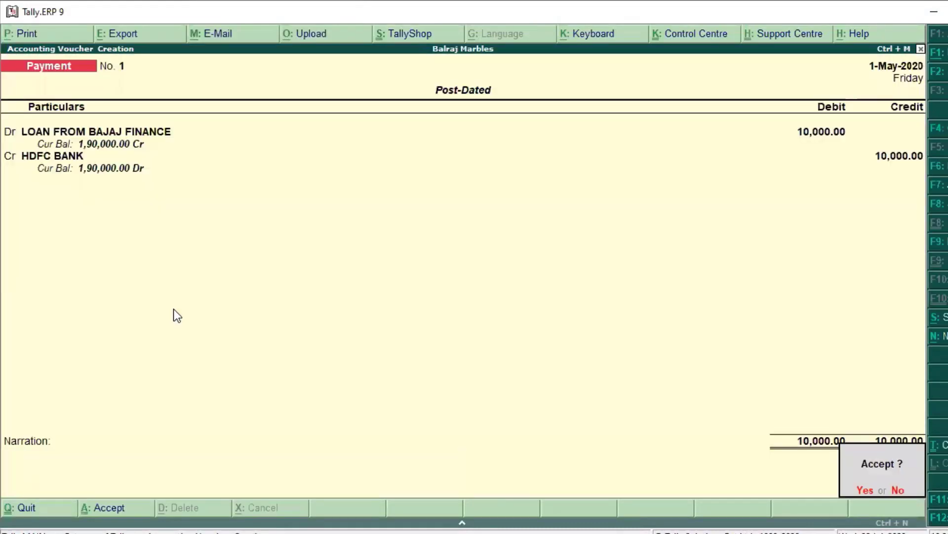
pyautogui.press('Return')
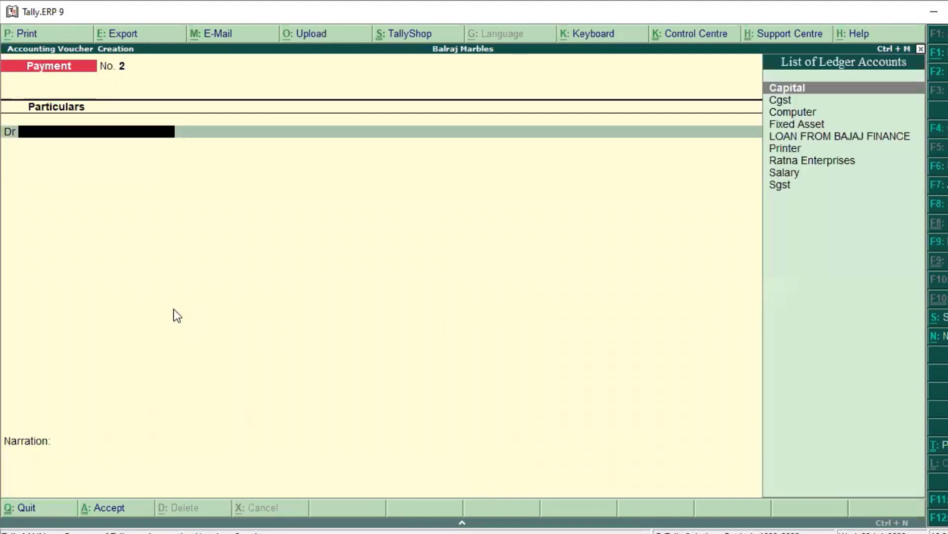
pyautogui.press('Escape')
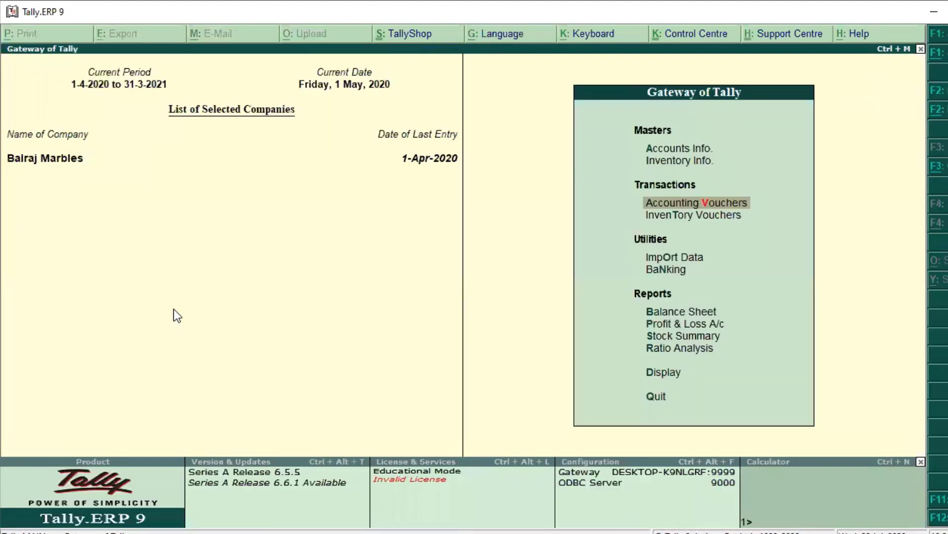
# Step: Open the company's Balance Sheet in detailed view
pyautogui.press('Escape')
pyautogui.press('Escape')
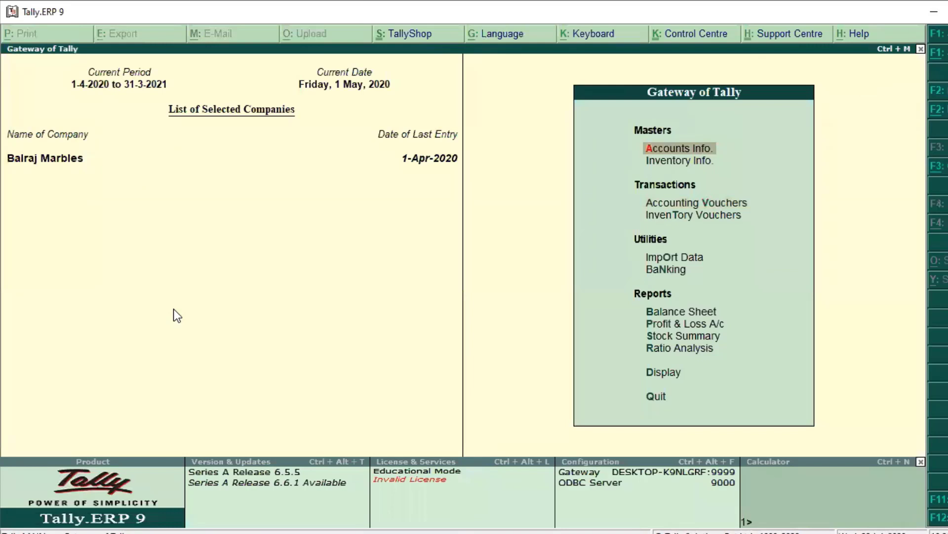
pyautogui.press('Down')
pyautogui.press('Down')
pyautogui.press('Down')
pyautogui.press('Down')
pyautogui.press('Down')
pyautogui.press('Down')
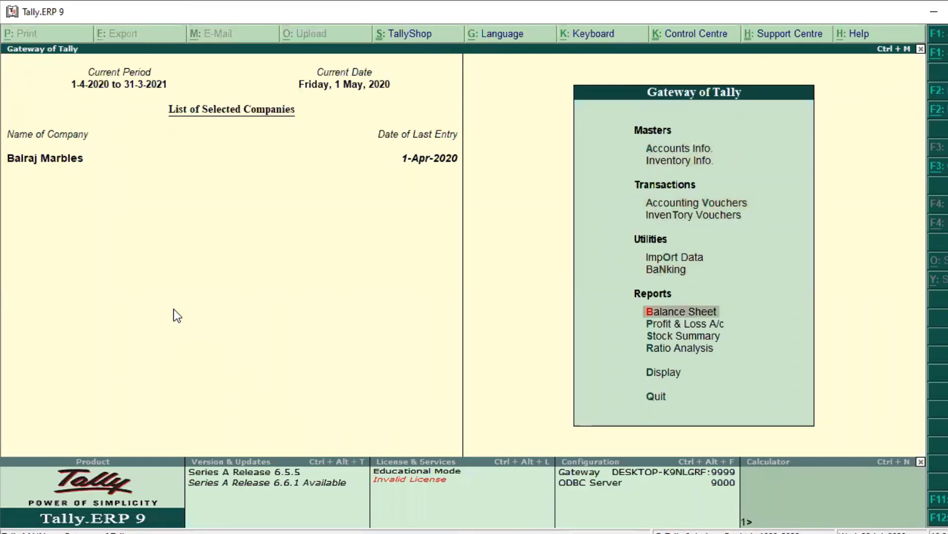
pyautogui.press('Return')
pyautogui.hotkey('alt', 'F1')
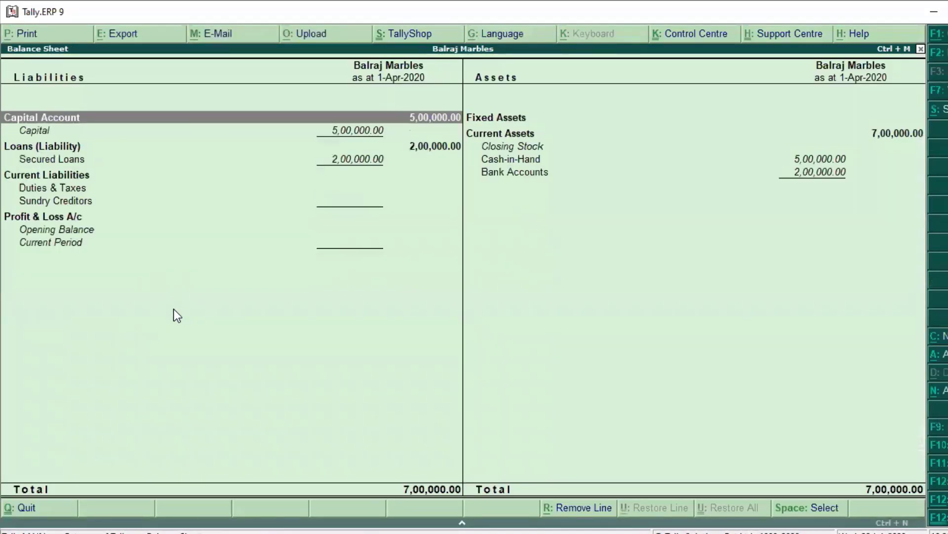
# Step: Drill down from Bank Accounts under Current Assets into HDFC BANK, examine its debits, credits and closing balances, and return to the Gateway of Tally
pyautogui.press('Right')
pyautogui.press('Down')
pyautogui.press('Down')
pyautogui.press('Down')
pyautogui.press('Down')
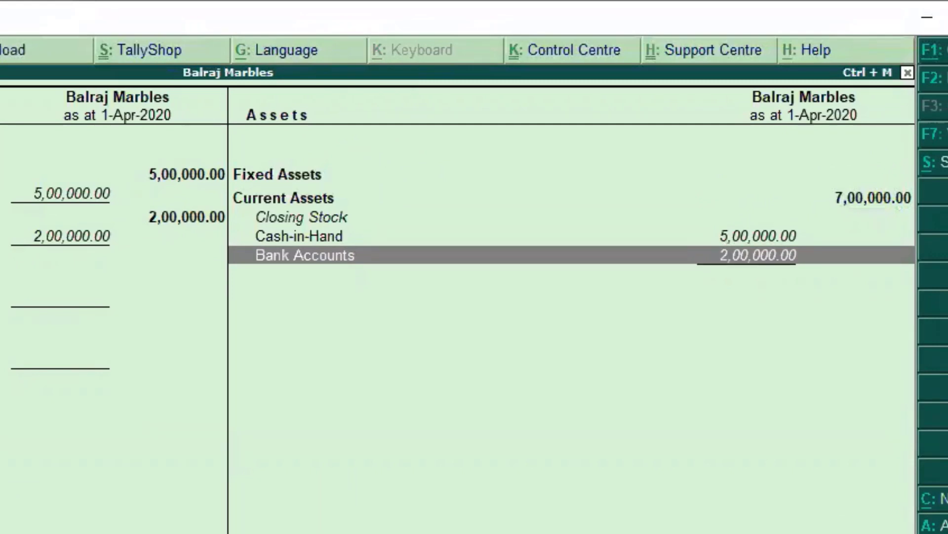
pyautogui.press('Return')
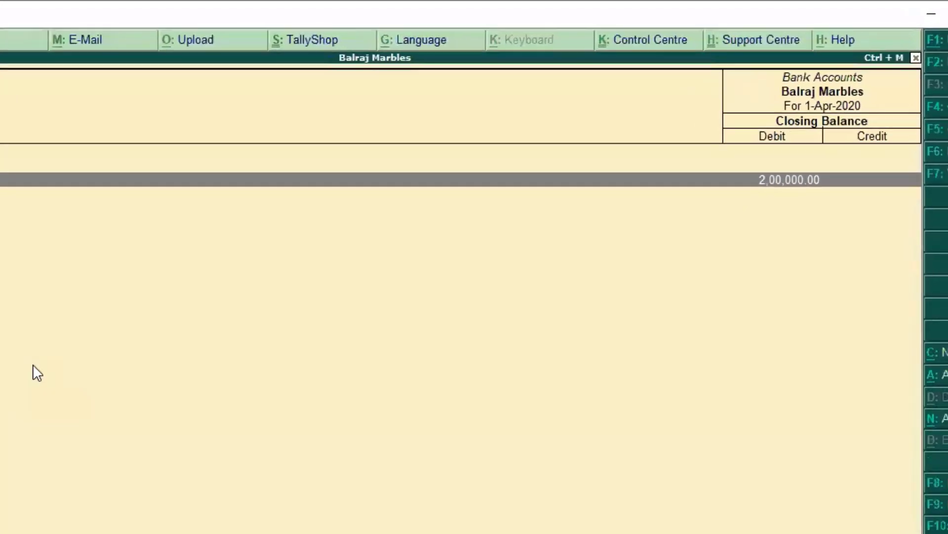
pyautogui.press('Return')
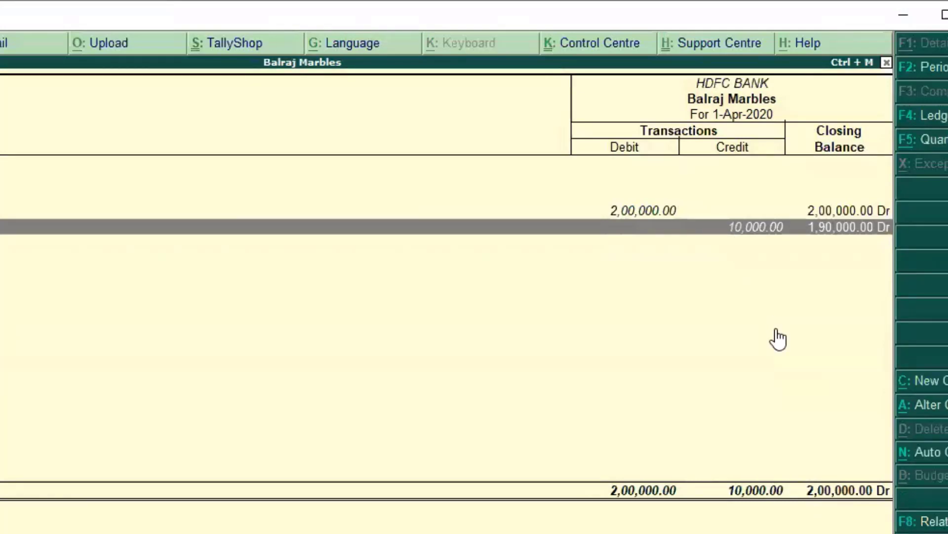
pyautogui.press('Escape')
pyautogui.press('Escape')
pyautogui.press('Escape')
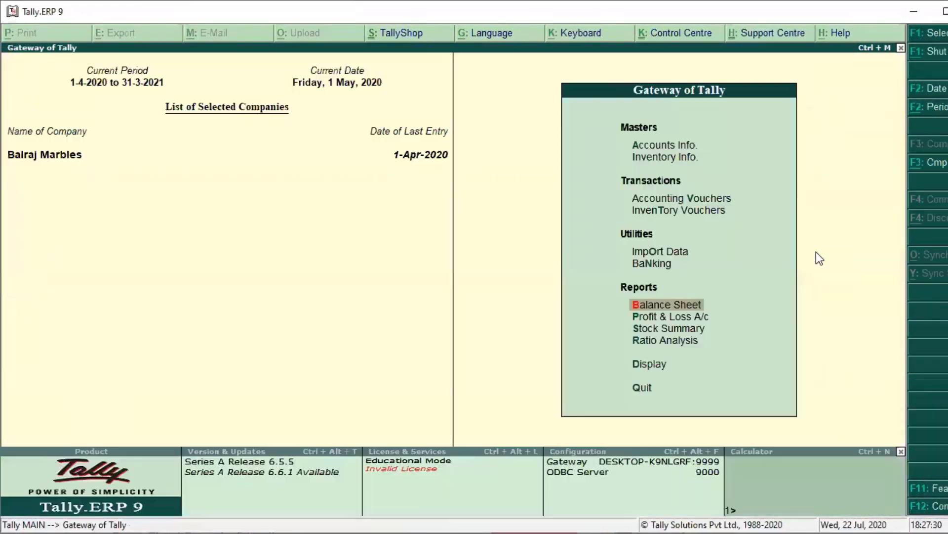
pyautogui.press('Home')
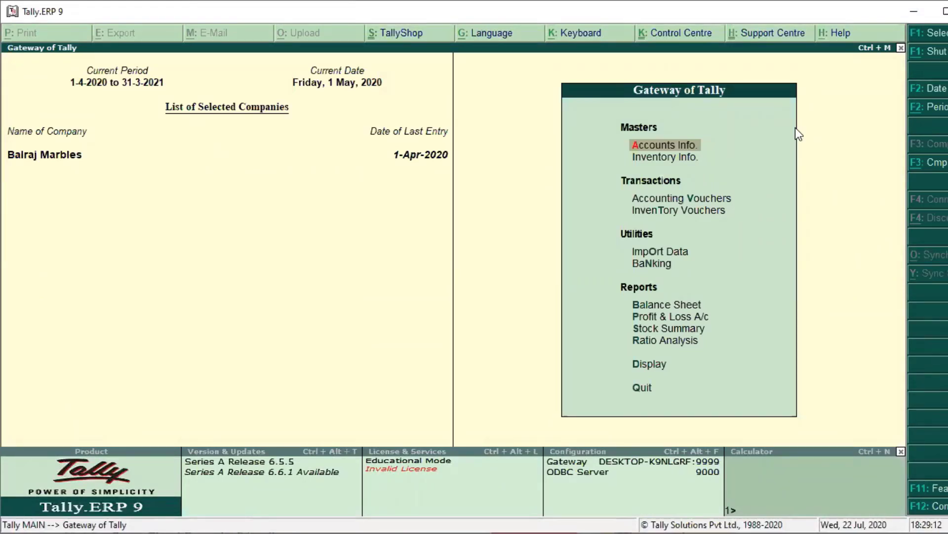
# Step: Start a new payment voucher and set its voucher date to 1-4-2020
pyautogui.press('Down')
pyautogui.press('Down')
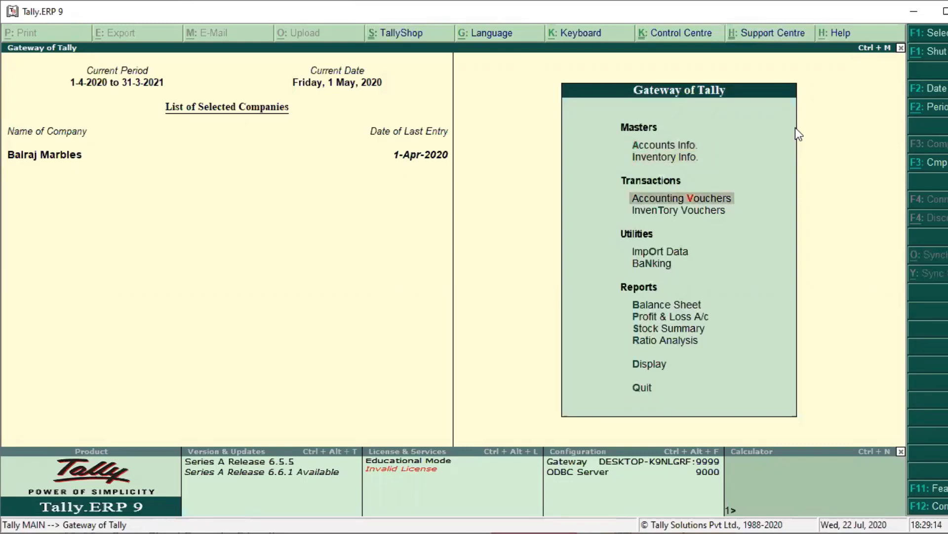
pyautogui.press('Return')
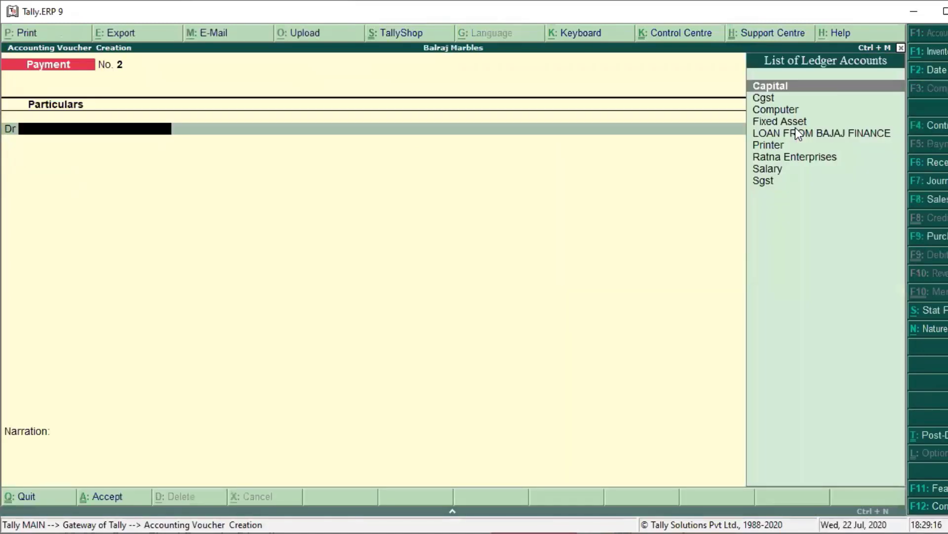
pyautogui.press('F2')
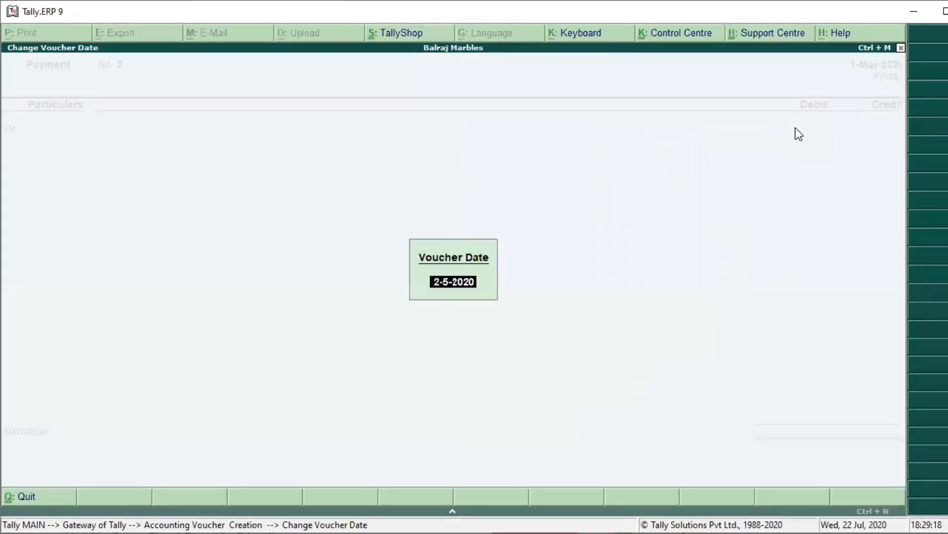
pyautogui.write('1-4')
pyautogui.press('Return')
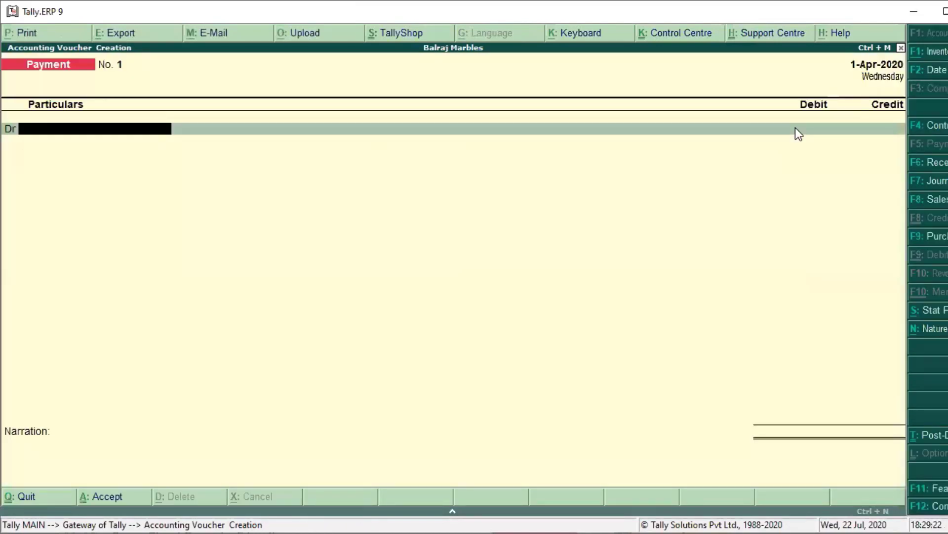
# Step: Debit the Salary ledger with 2,000 in the payment voucher and choose HDFC BANK as the credit account
pyautogui.write('S')
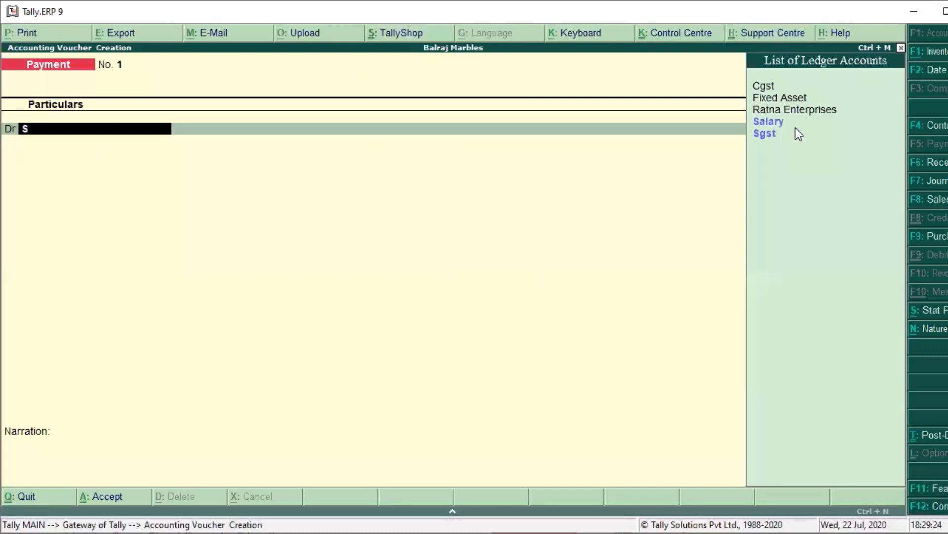
pyautogui.press('Down')
pyautogui.press('Up')
pyautogui.press('Return')
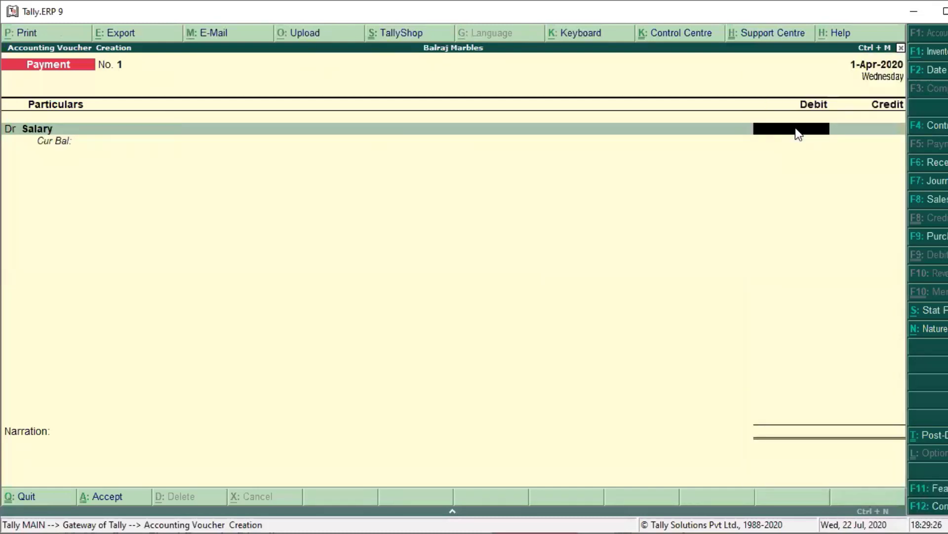
pyautogui.write('2000')
pyautogui.press('Return')
pyautogui.press('Return')
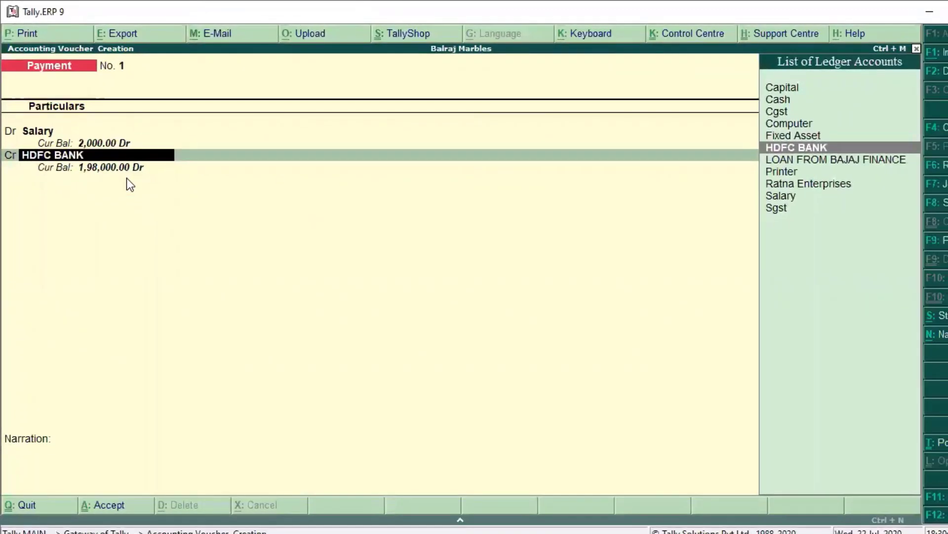
# Step: Credit HDFC BANK with 2,000, accept the default Cheque allocation without an instrument number, and save the payment voucher
pyautogui.press('Return')
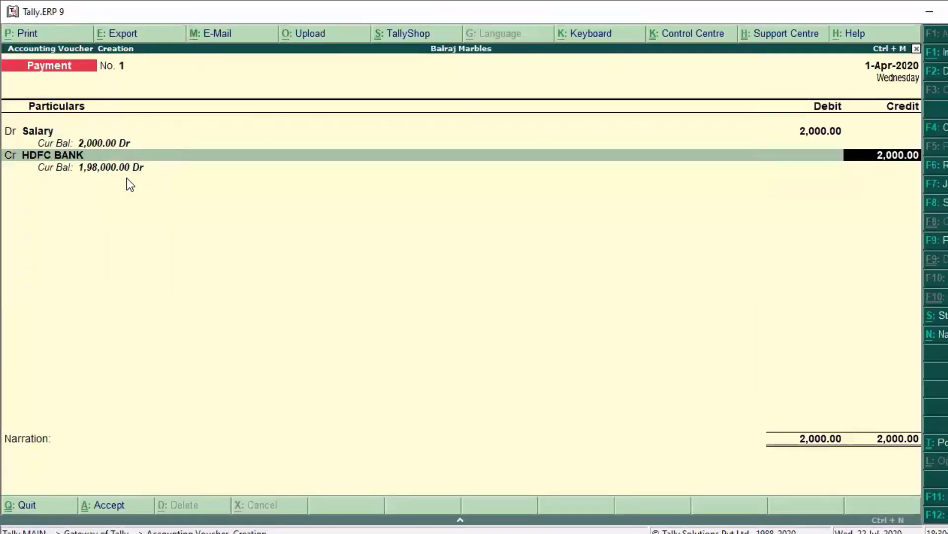
pyautogui.press('Return')
pyautogui.press('Return')
pyautogui.press('Return')
pyautogui.press('Return')
pyautogui.press('Return')
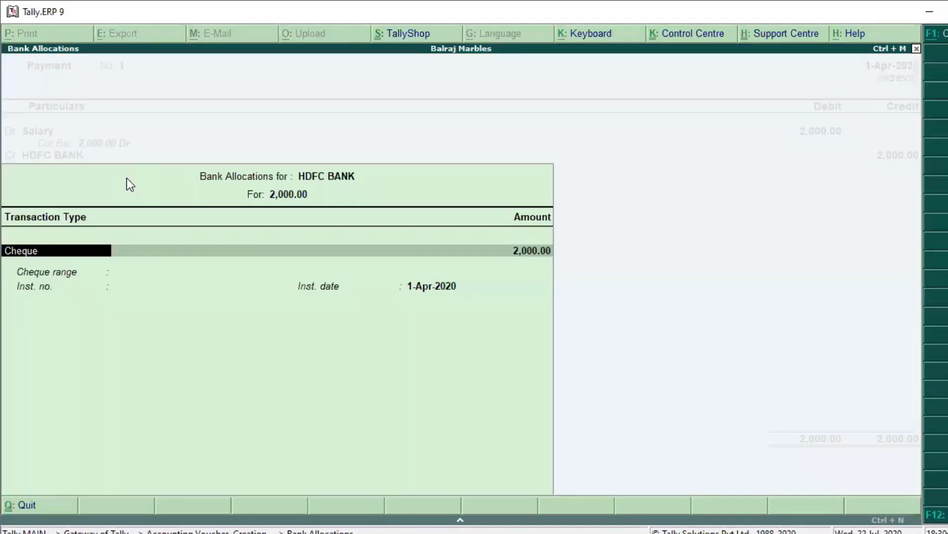
pyautogui.press('Return')
pyautogui.press('Return')
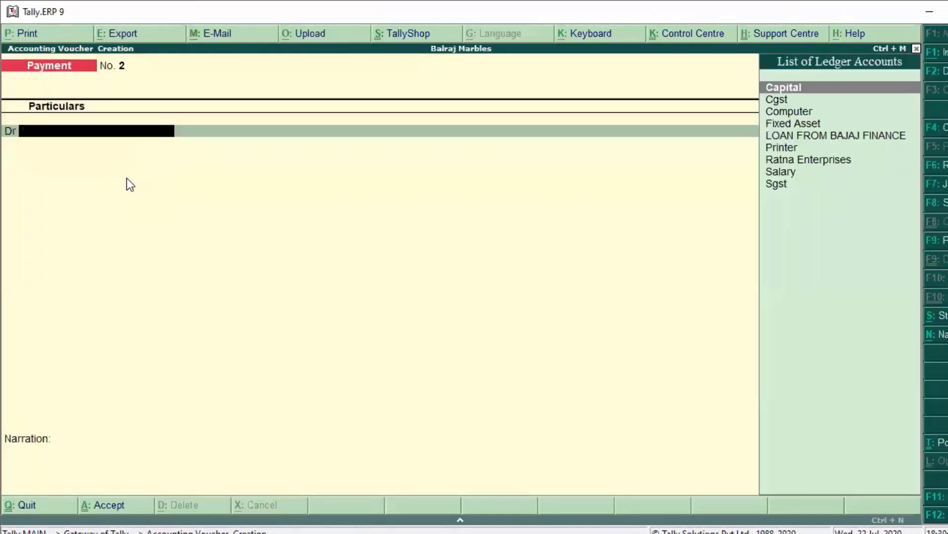
pyautogui.press('Escape')
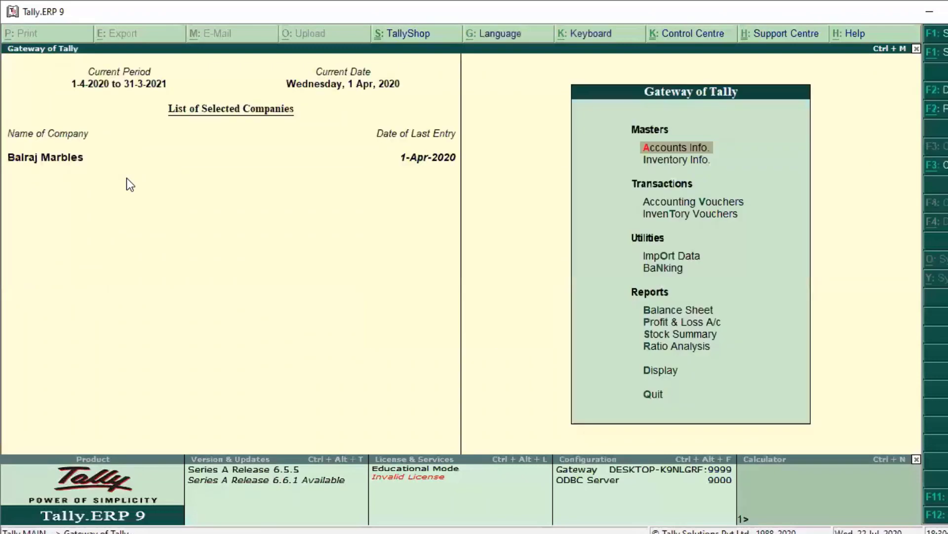
# Step: Examine the Bank Accounts balance under Current Assets in the detailed Balance Sheet as at 1-Apr-2020, and return to the Gateway of Tally
pyautogui.press('b')
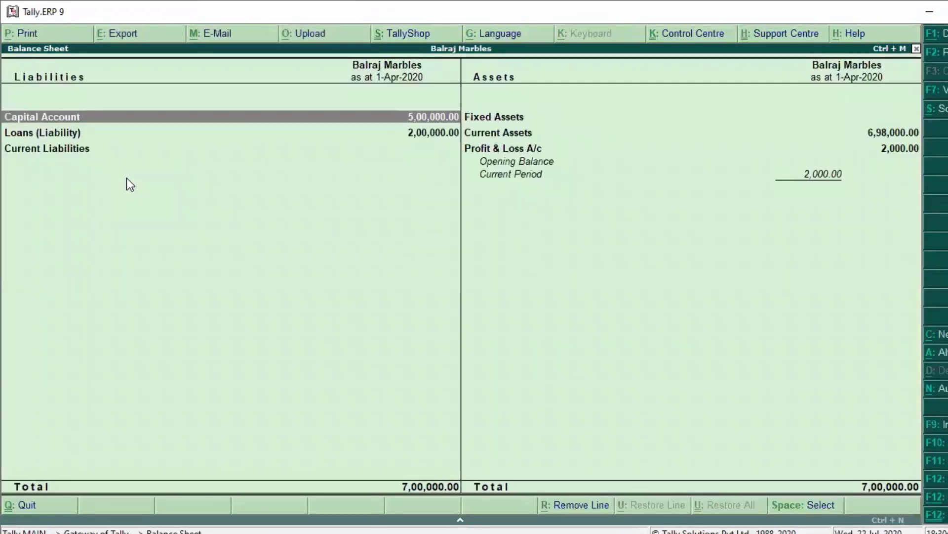
pyautogui.hotkey('alt', 'F1')
pyautogui.press('Right')
pyautogui.press('Down')
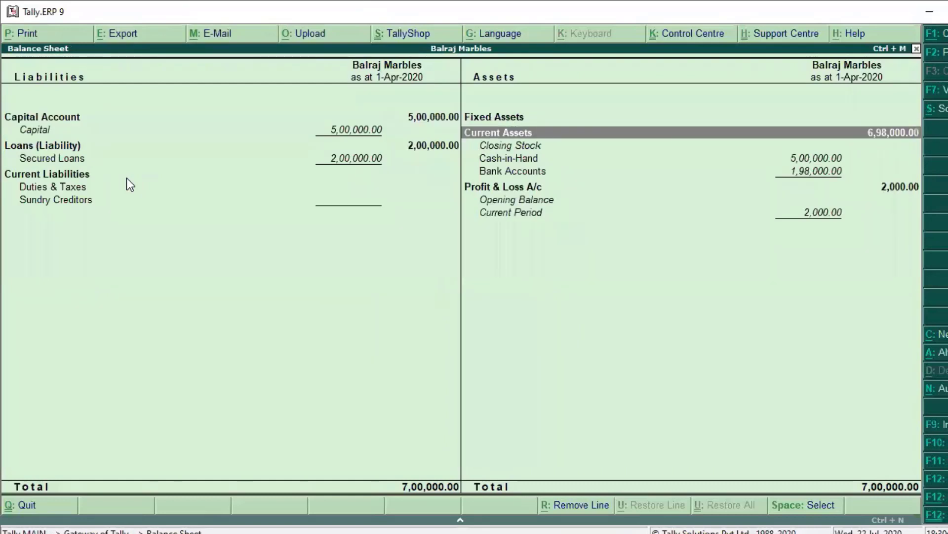
pyautogui.press('Down')
pyautogui.press('Down')
pyautogui.press('Down')
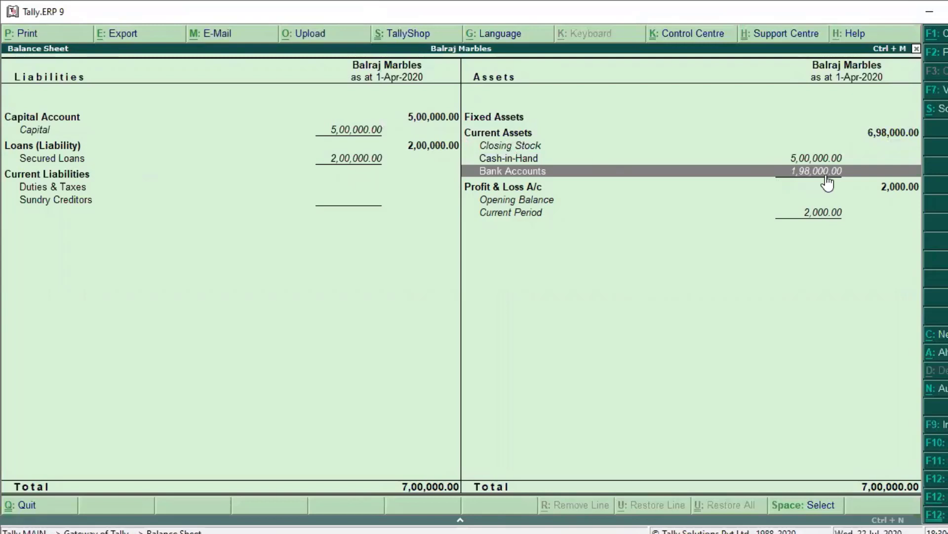
pyautogui.press('Escape')
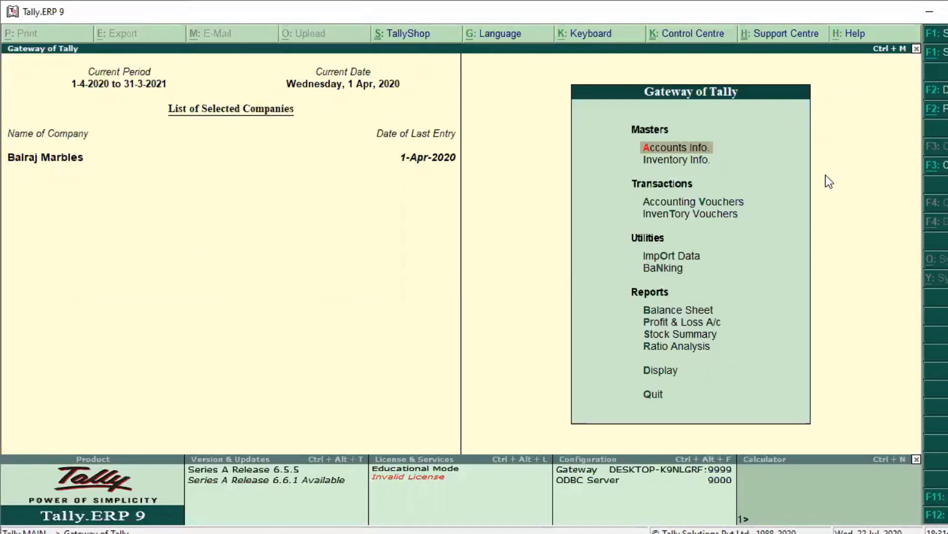
# Step: Start another payment voucher and set its voucher date to 1-5-2020
pyautogui.press('v')
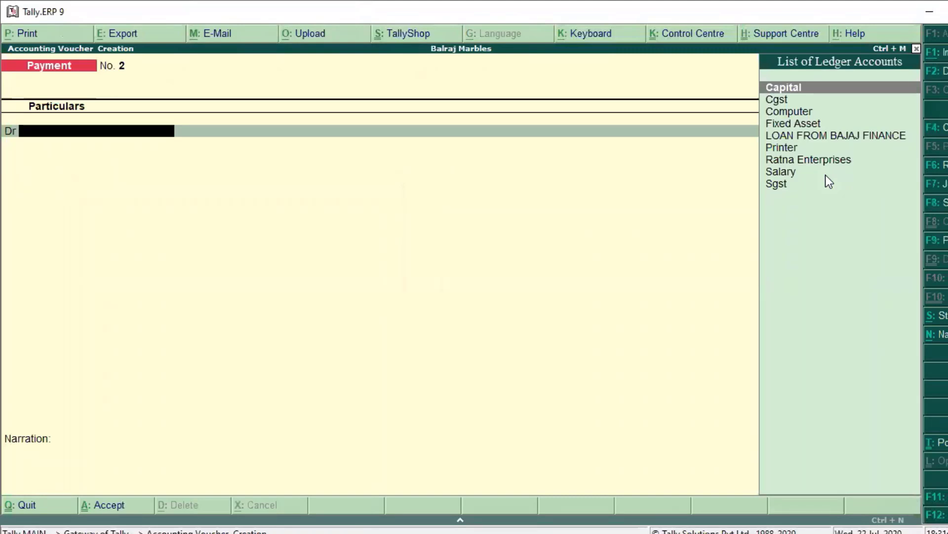
pyautogui.press('F2')
pyautogui.write('1-5')
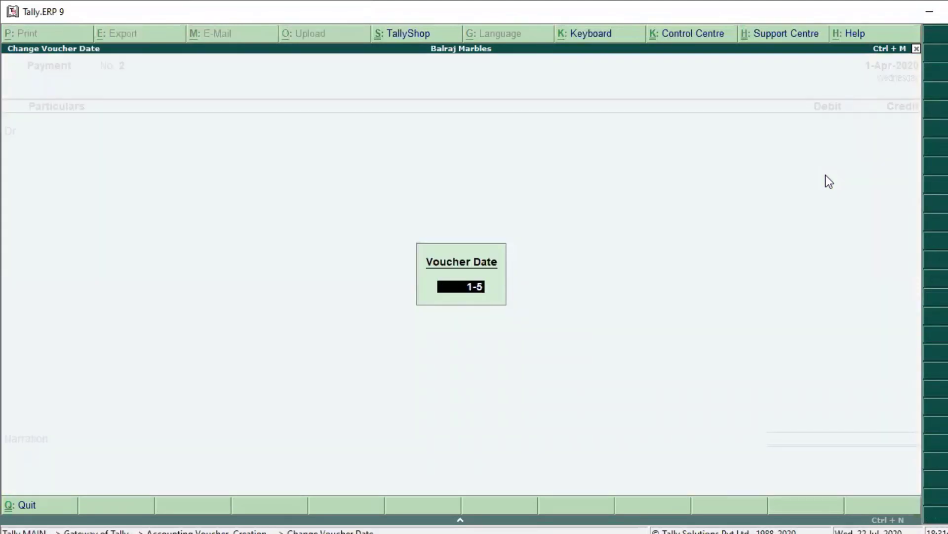
pyautogui.press('Return')
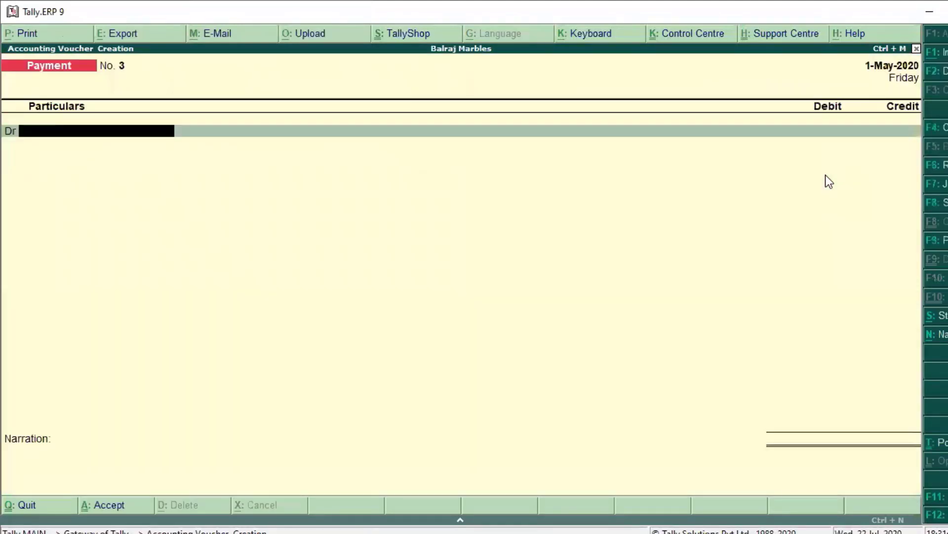
# Step: Debit the Salary ledger with 4,000 and choose HDFC BANK as the credit account
pyautogui.write('S')
pyautogui.press('Return')
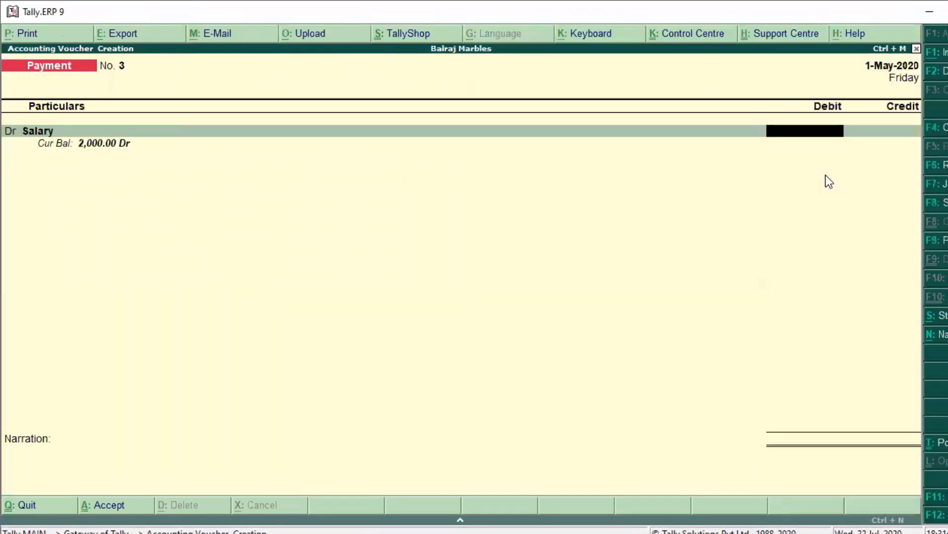
pyautogui.write('4000')
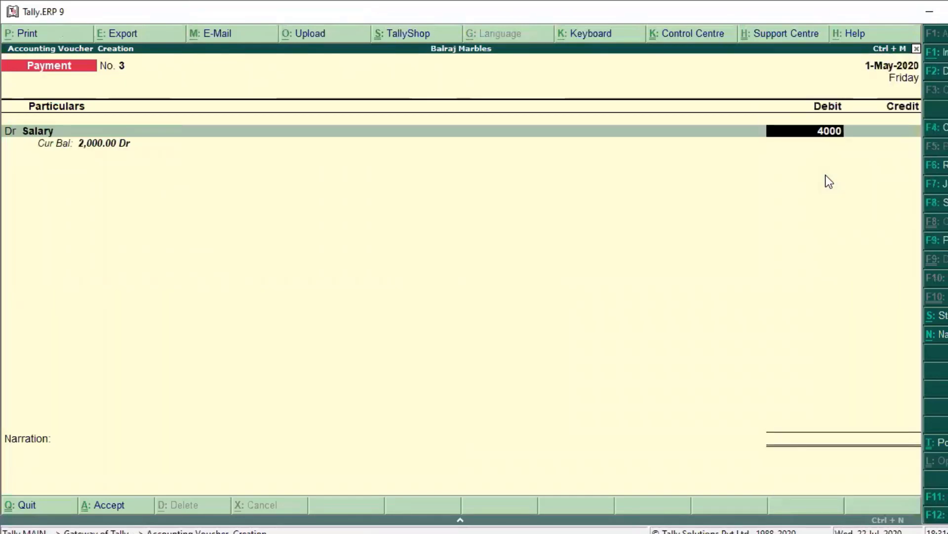
pyautogui.press('Return')
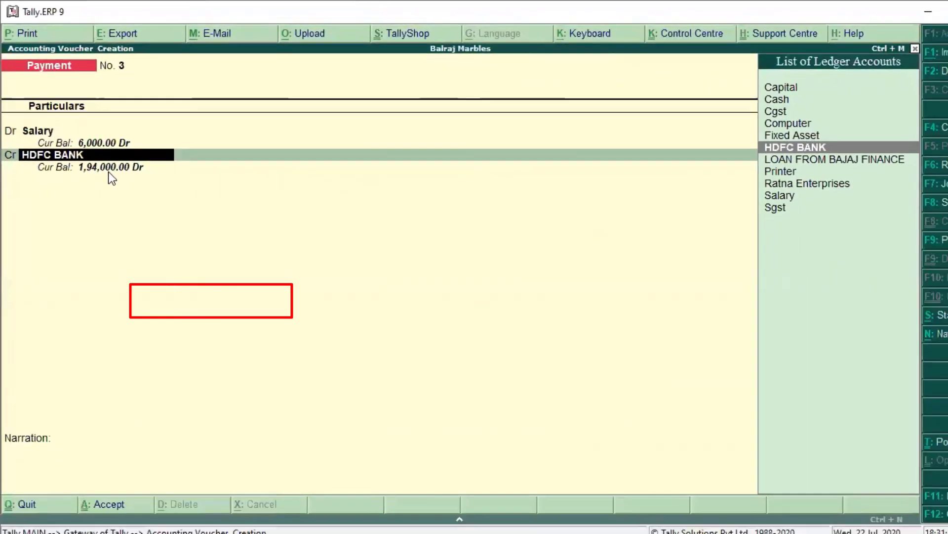
# Step: Credit HDFC BANK with 4,000, accept the default bank allocation, save the payment voucher, and quit voucher entry
pyautogui.press('Return')
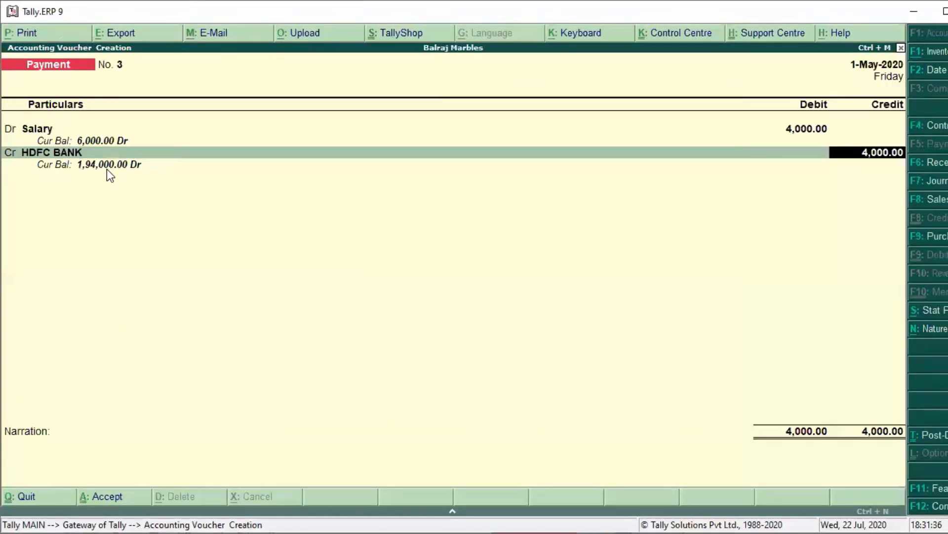
pyautogui.press('Return')
pyautogui.press('Return')
pyautogui.press('Return')
pyautogui.press('Return')
pyautogui.press('Return')
pyautogui.press('Return')
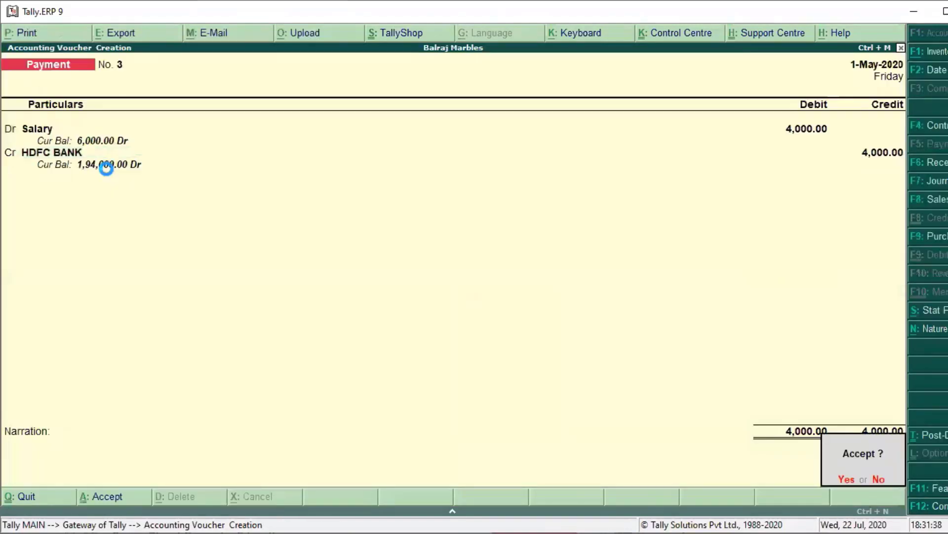
pyautogui.press('Return')
pyautogui.press('Escape')
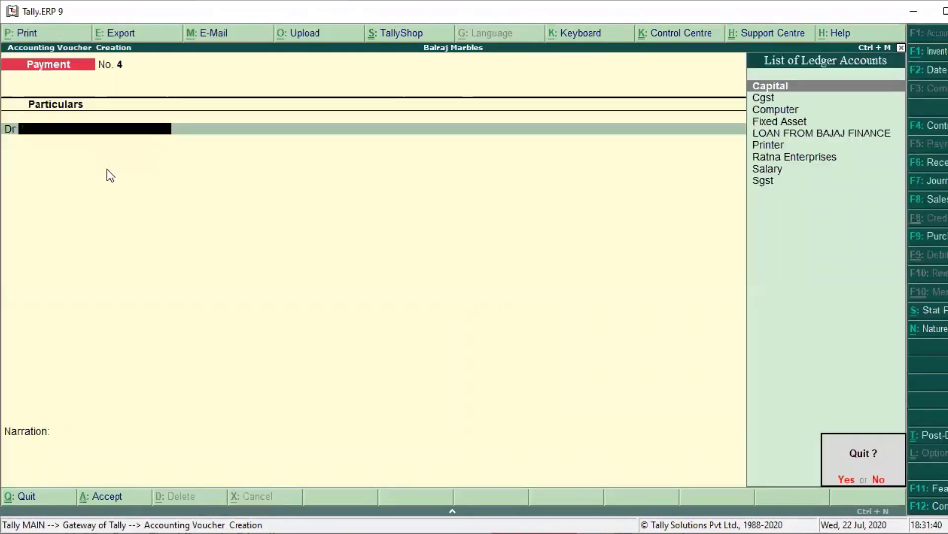
pyautogui.press('Return')
# Step: Open the Balance Sheet as at 1-May-2020 in detailed view and go to its Assets side
pyautogui.press('Down')
pyautogui.press('Down')
pyautogui.press('Down')
pyautogui.press('Down')
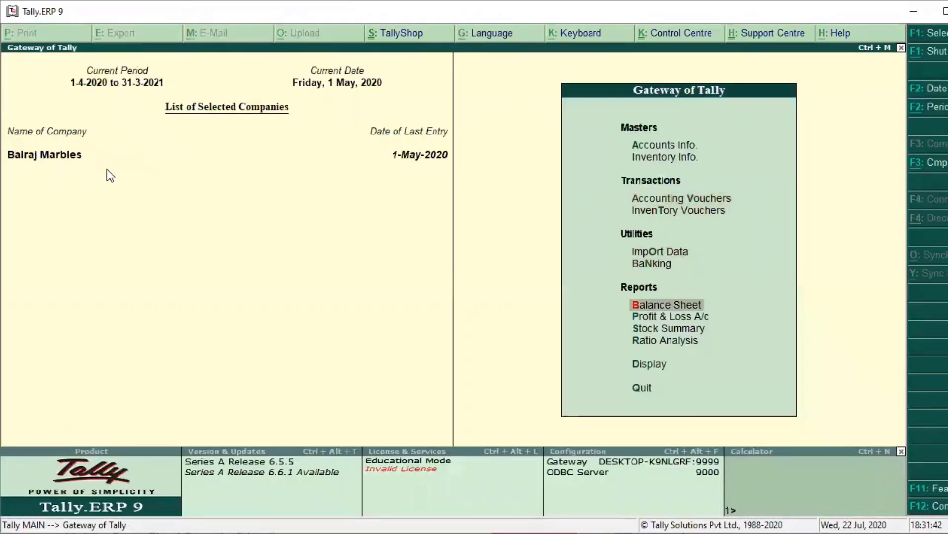
pyautogui.press('Return')
pyautogui.hotkey('alt', 'F1')
pyautogui.press('Right')
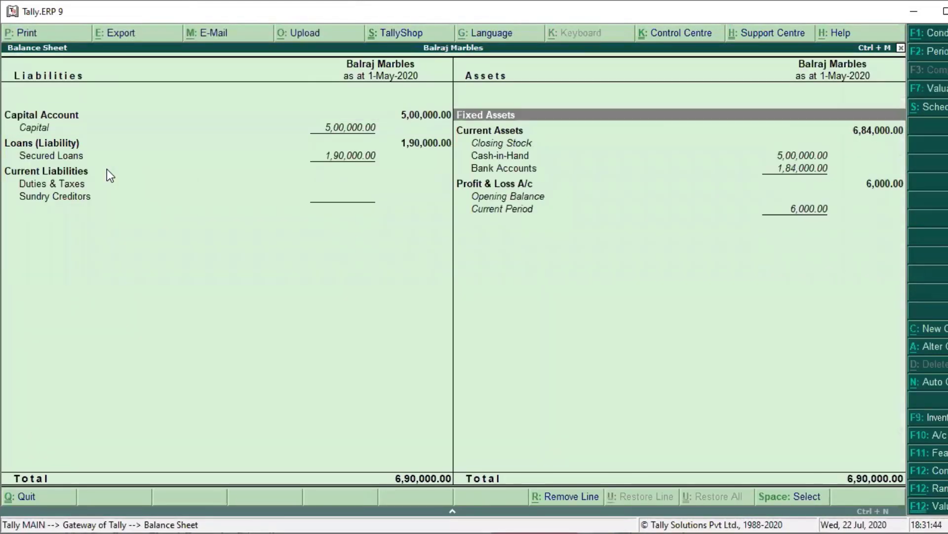
# Step: Examine the Bank Accounts balance under Current Assets and drill down into HDFC BANK
pyautogui.press('Down')
pyautogui.press('Down')
pyautogui.press('Down')
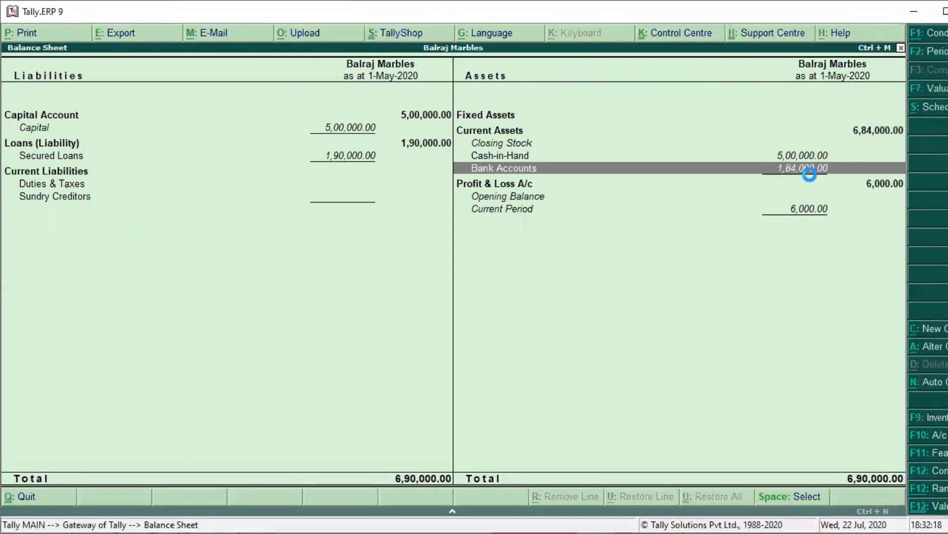
pyautogui.click(811, 173)
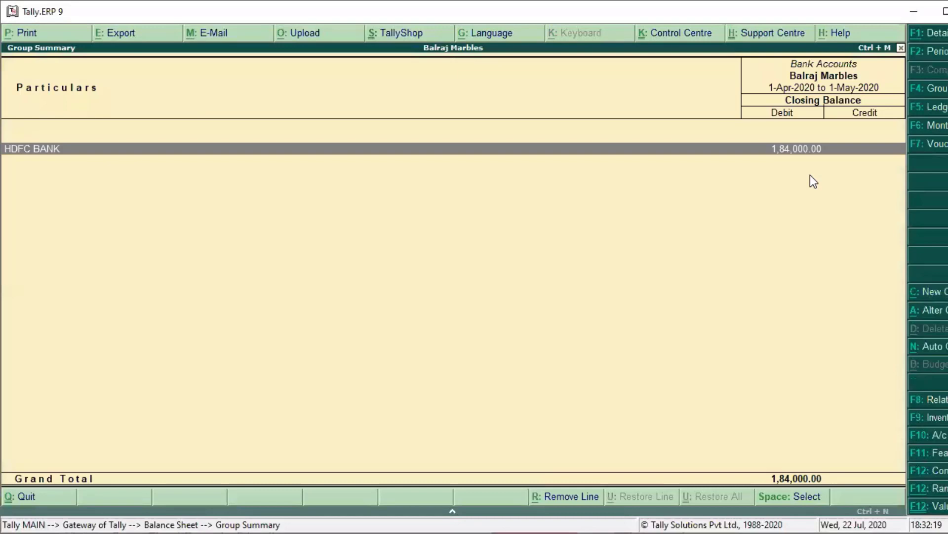
pyautogui.press('Return')
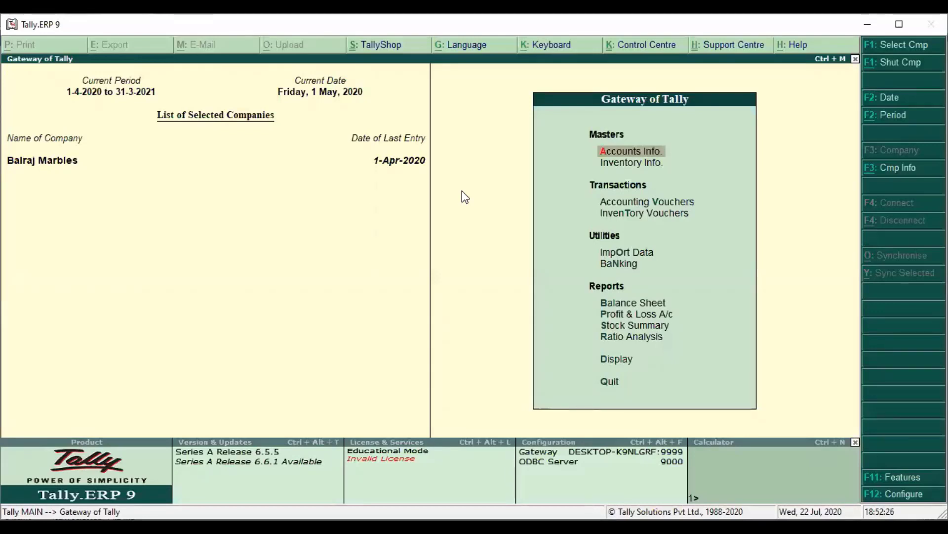
# Step: Mark a new payment voucher as post-dated and view the post-dated option for Receipt, Journal, Purchase and Sales vouchers
pyautogui.press('v')
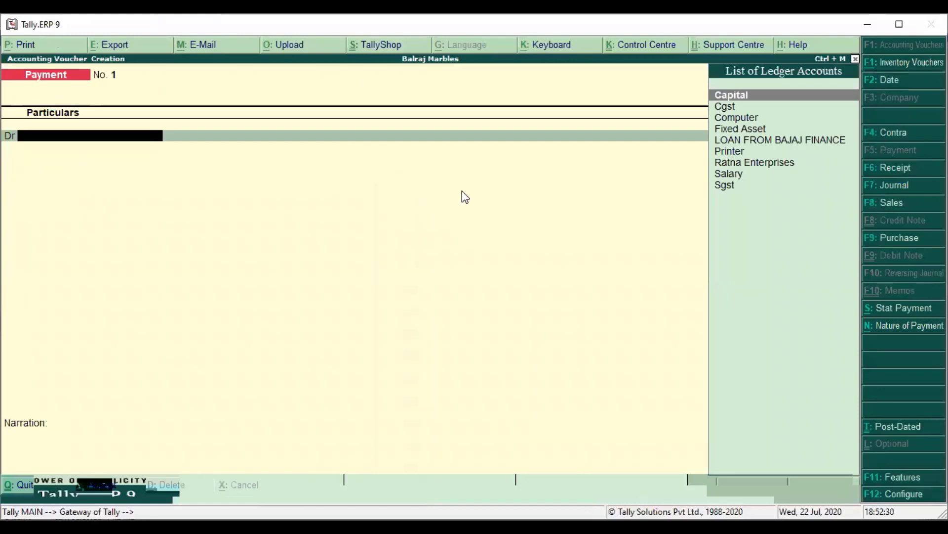
pyautogui.hotkey('ctrl', 't')
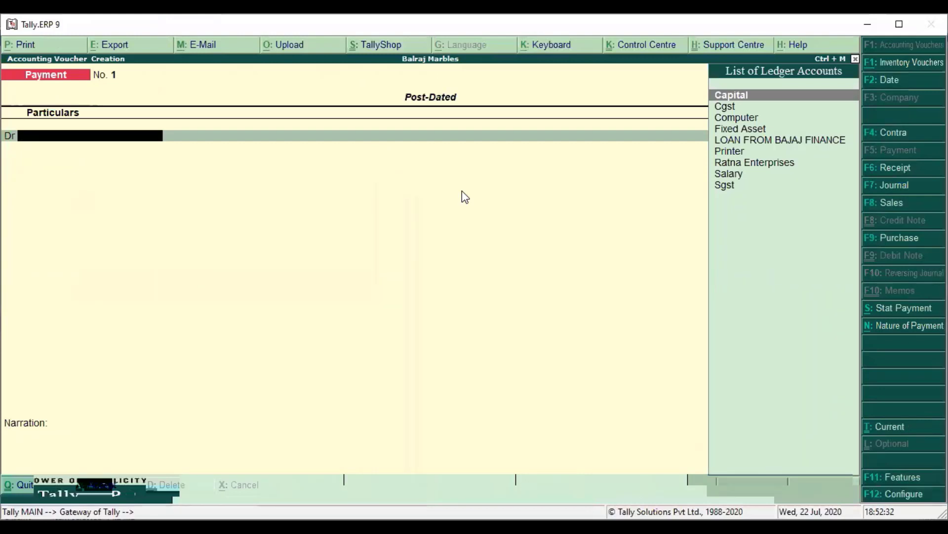
pyautogui.press('F6')
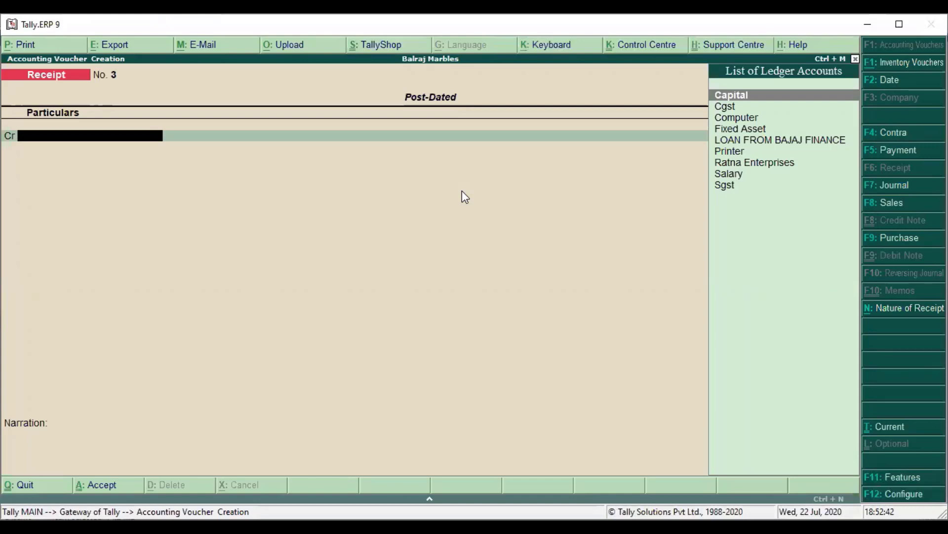
pyautogui.press('F7')
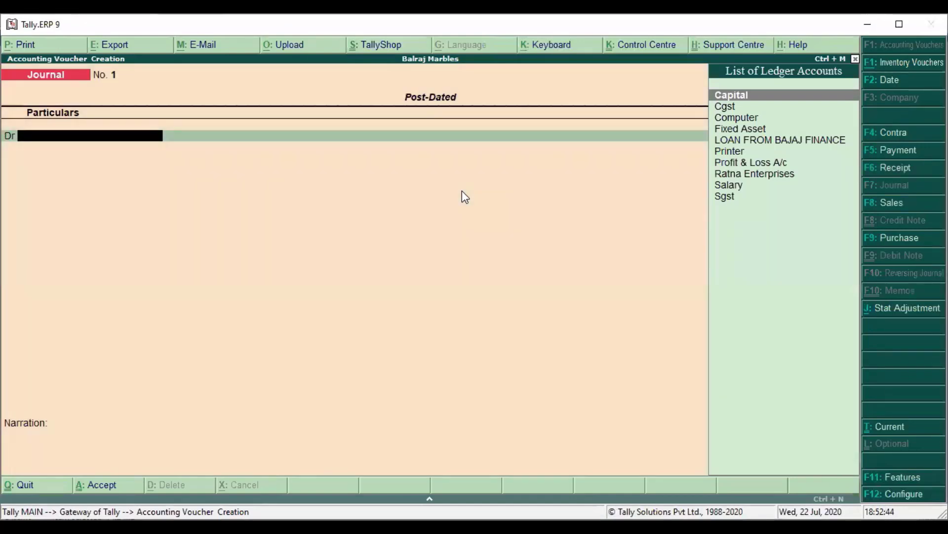
pyautogui.press('F9')
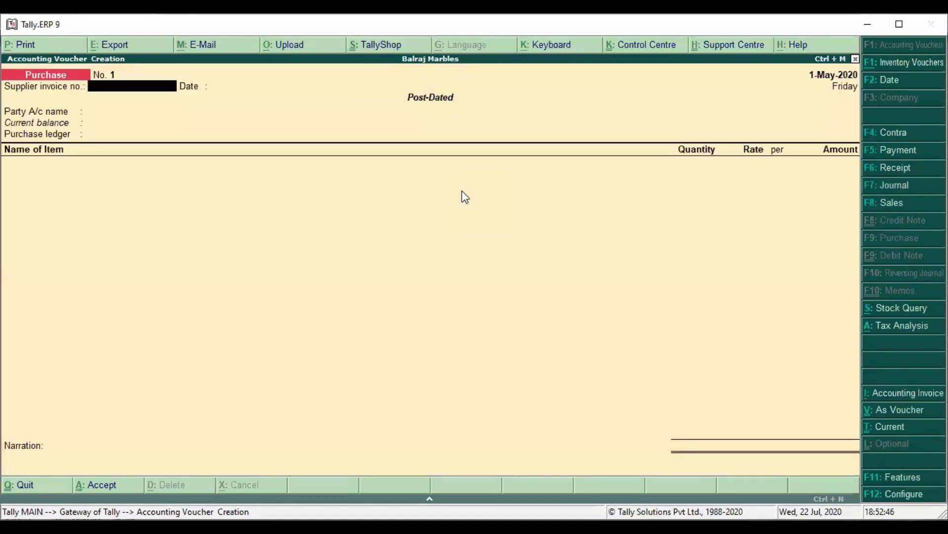
pyautogui.press('F8')
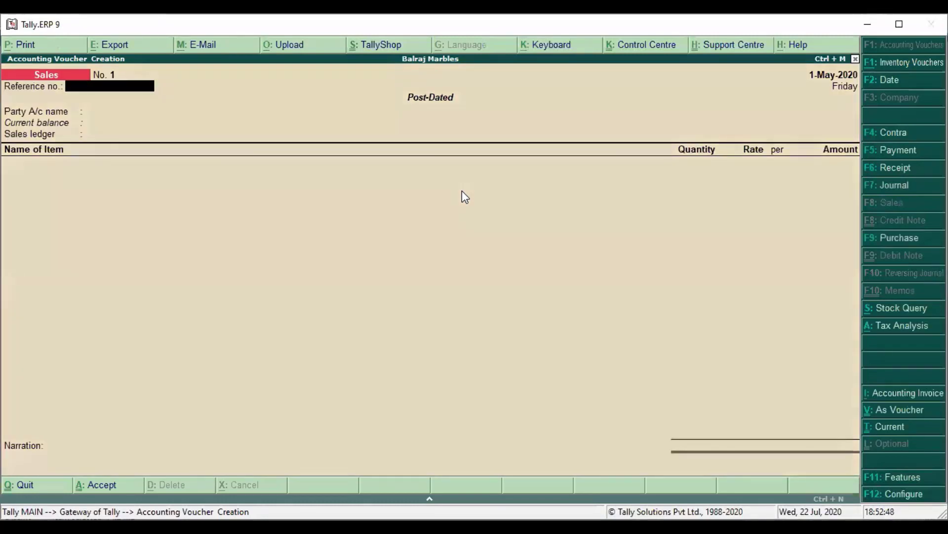